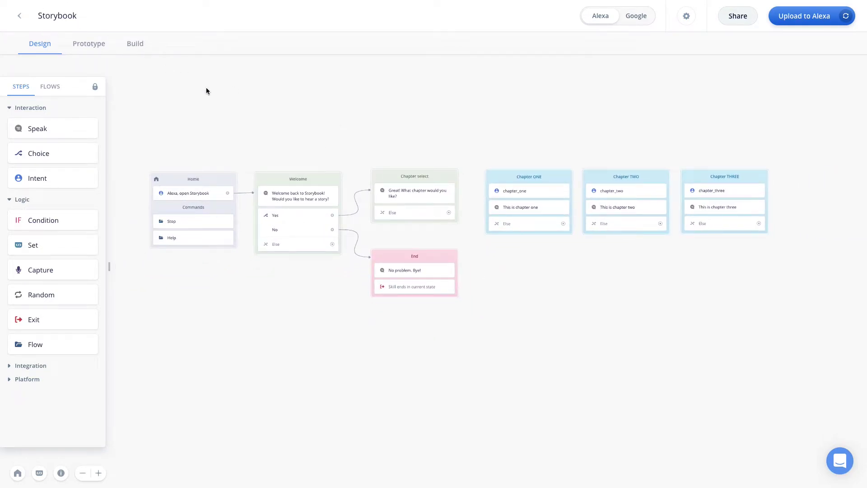
Try adding an empty path to the Choice step in the Chapter select block
scroll(327, 109, up, 2)
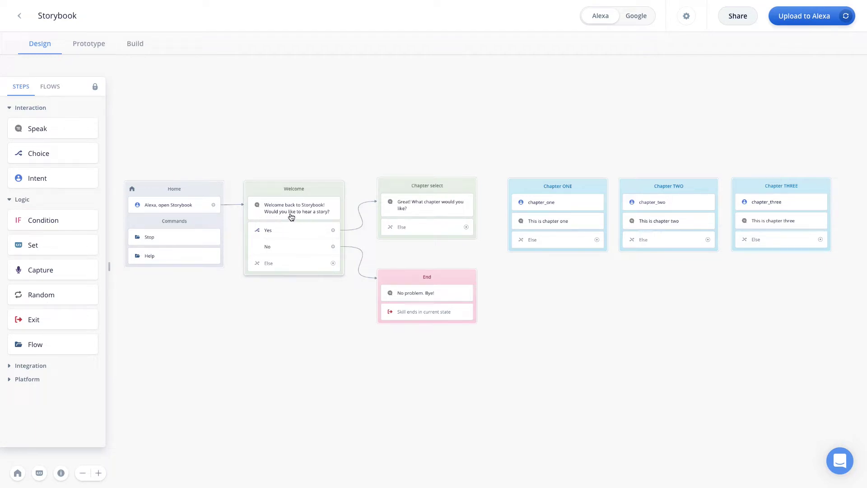
scroll(305, 243, right, 3)
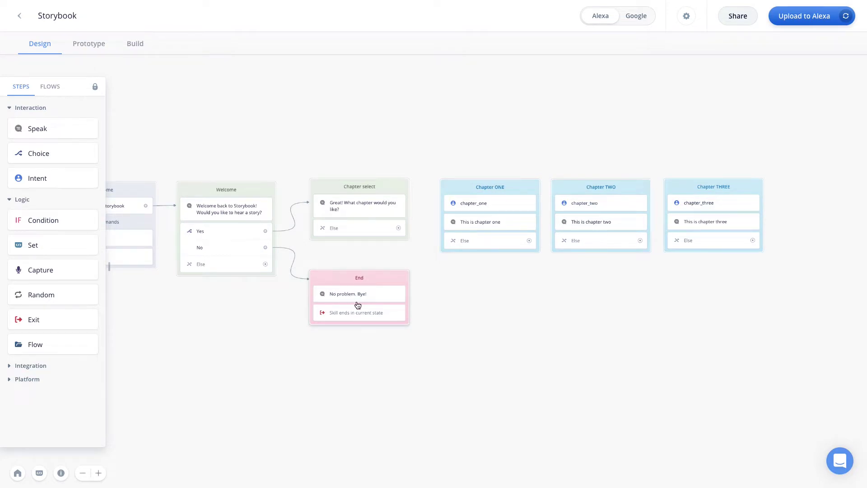
scroll(357, 305, up, 1)
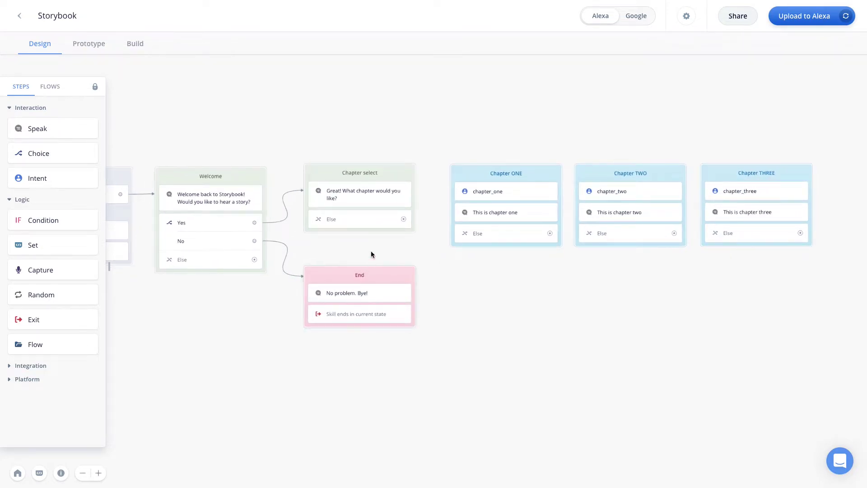
scroll(371, 250, up, 2)
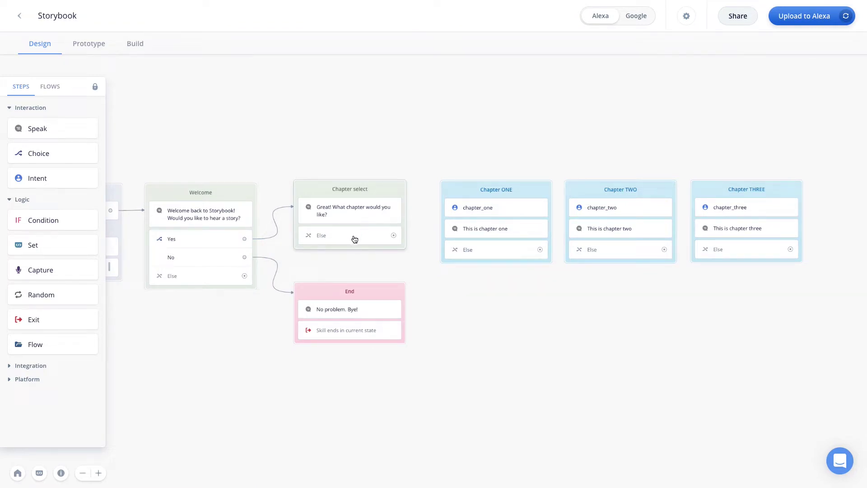
click(355, 239)
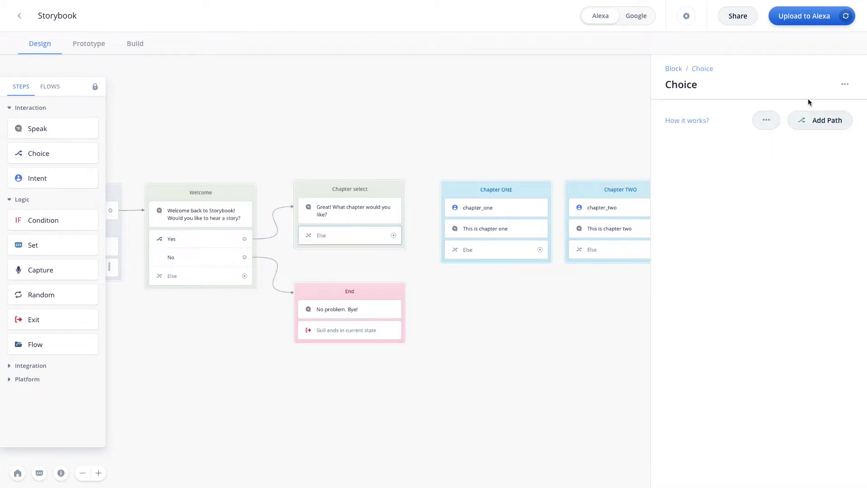
click(834, 125)
click(814, 174)
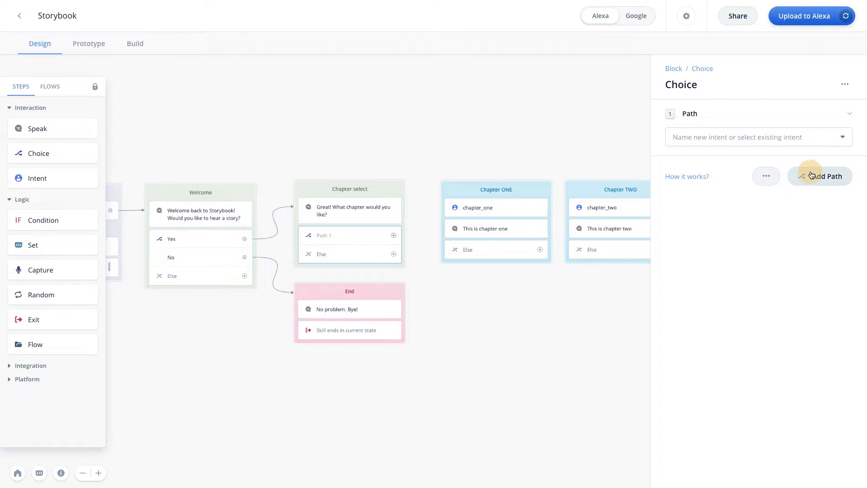
drag(741, 167, 741, 220)
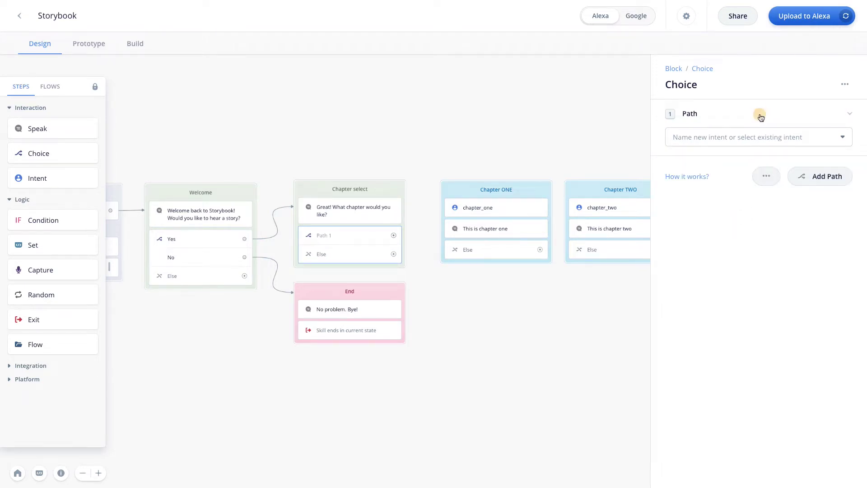
drag(755, 113, 756, 168)
click(546, 136)
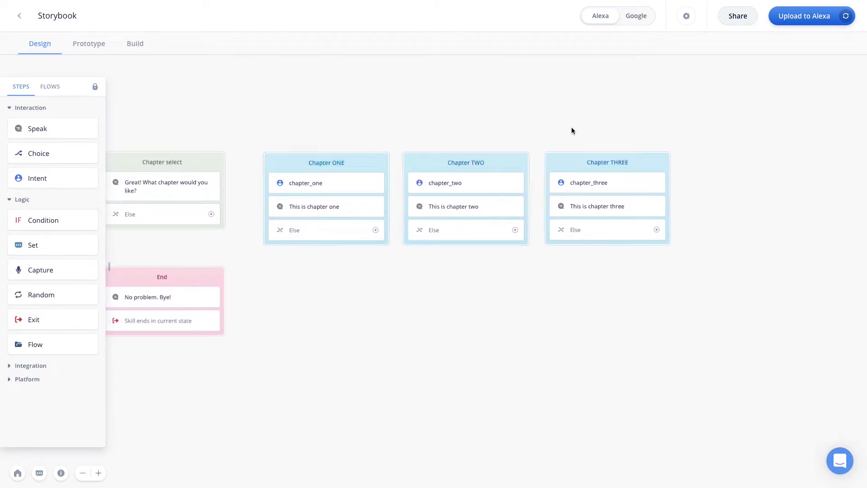
Add a Choice block and, beneath it, an Intent block in the empty canvas area above the existing flow
click(333, 162)
scroll(390, 105, left, 3)
scroll(390, 105, down, 2)
scroll(390, 105, left, 5)
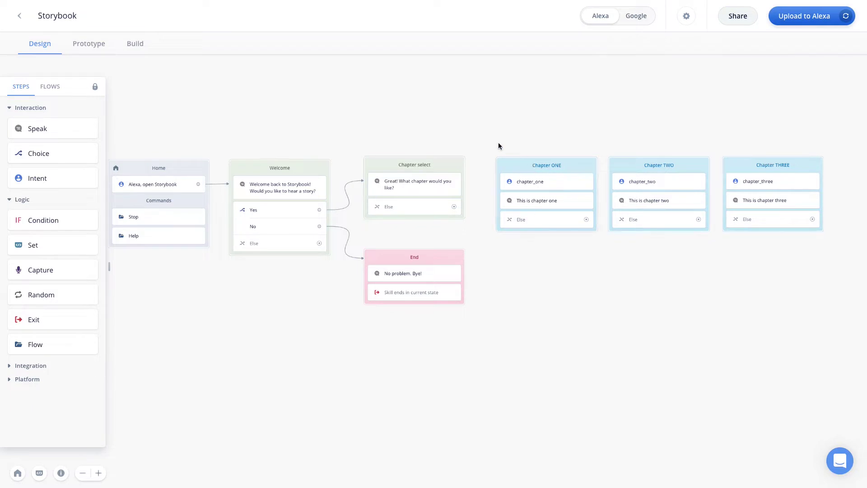
scroll(496, 142, left, 2)
scroll(495, 141, up, 1)
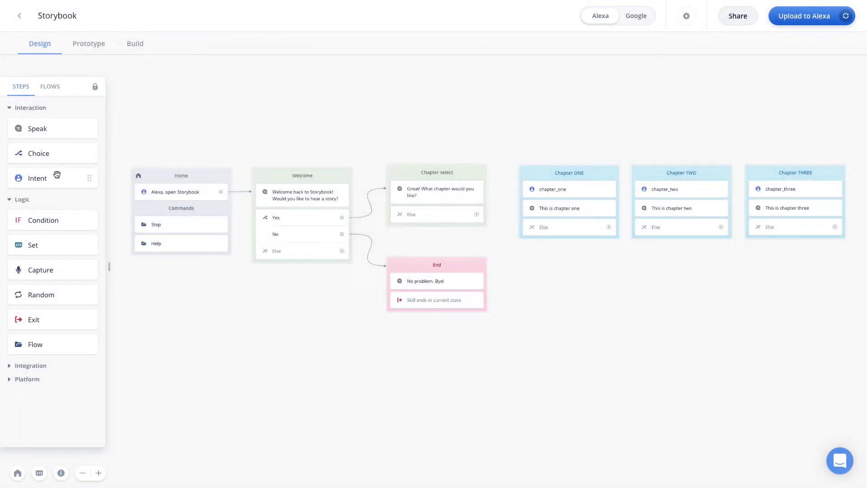
scroll(173, 95, up, 5)
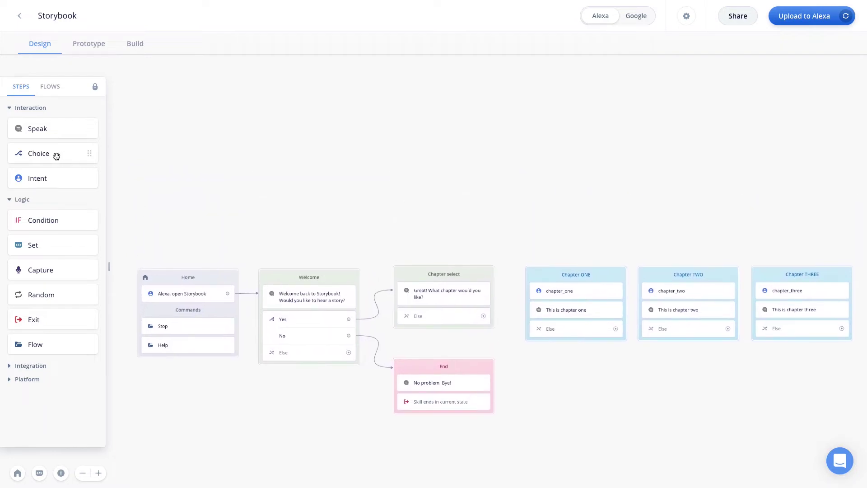
drag(56, 156, 267, 113)
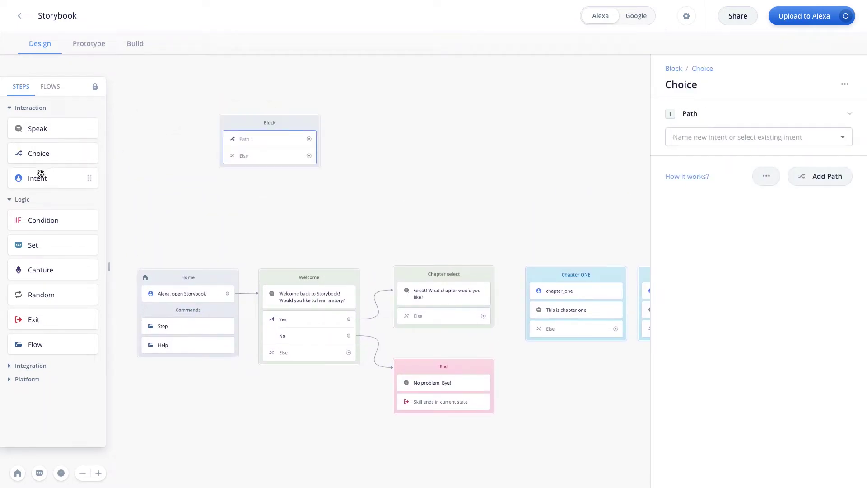
drag(40, 174, 248, 193)
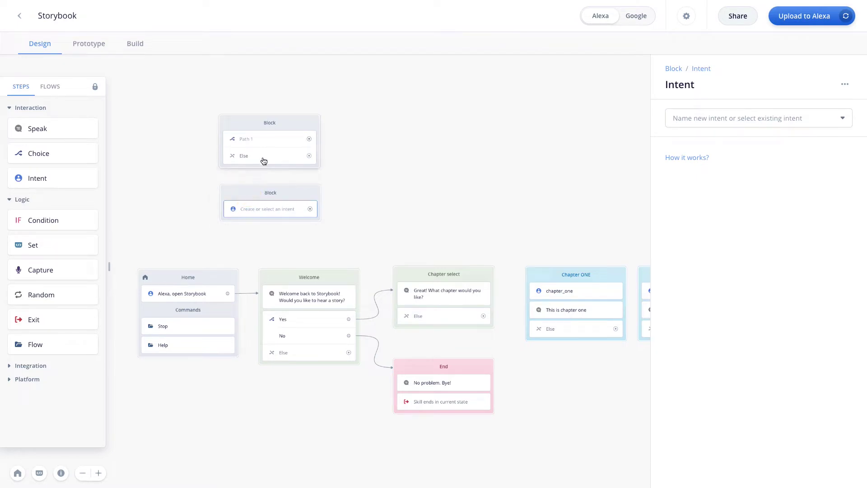
Compare the intents selectable for the new Choice block's path with those for the new Intent block
click(263, 142)
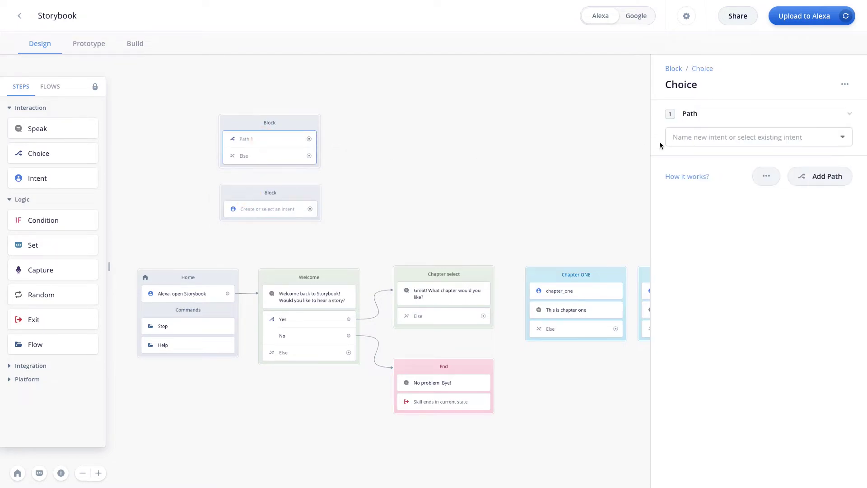
click(718, 136)
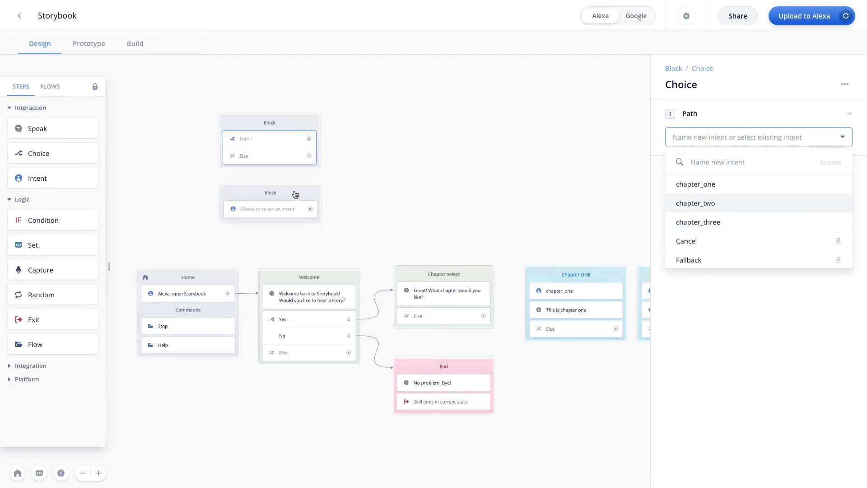
click(274, 209)
click(712, 118)
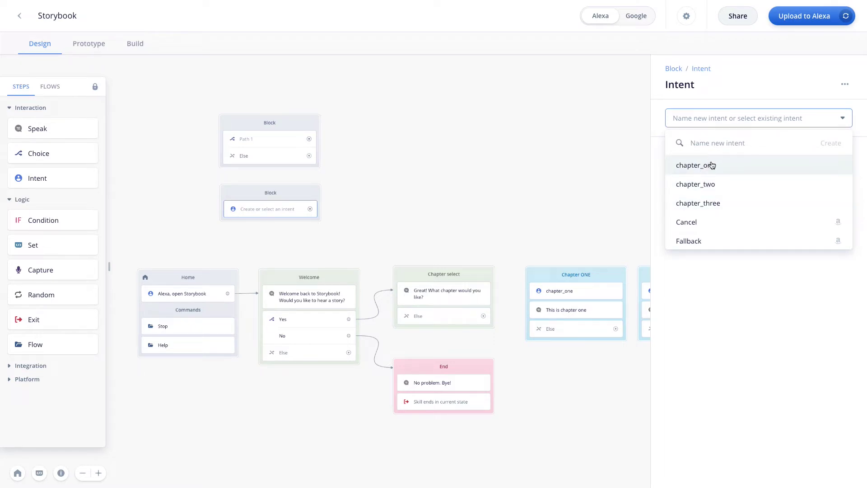
click(369, 162)
Move the Intent block to the right of the Choice block and try drawing a link from Path 1
drag(302, 192, 442, 120)
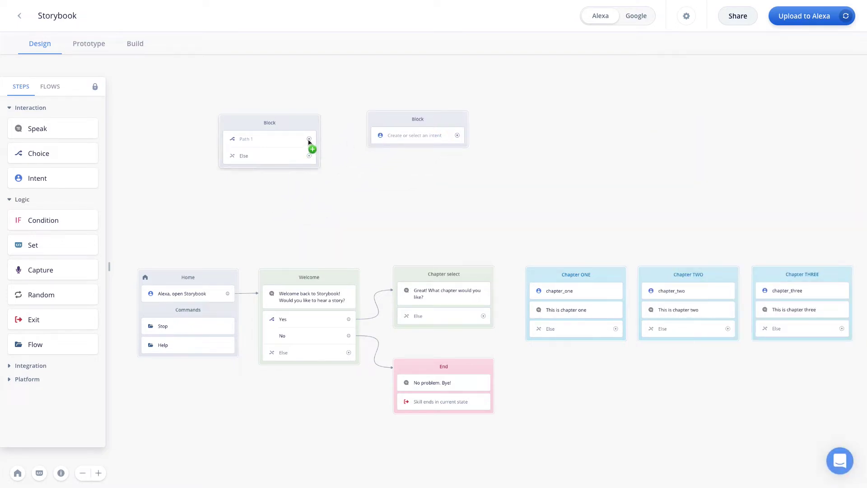
drag(308, 139, 350, 137)
Add another Choice block to the left of the first one and link its Path 1 to the first Choice block
drag(74, 153, 165, 175)
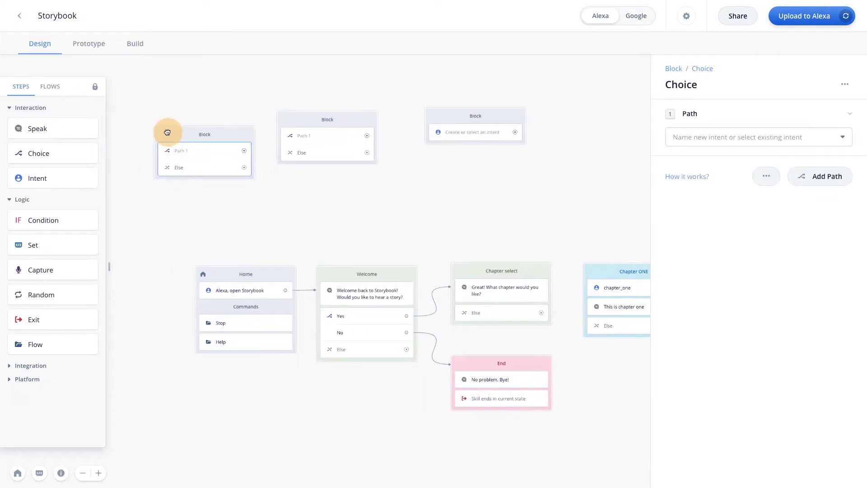
drag(221, 131, 279, 120)
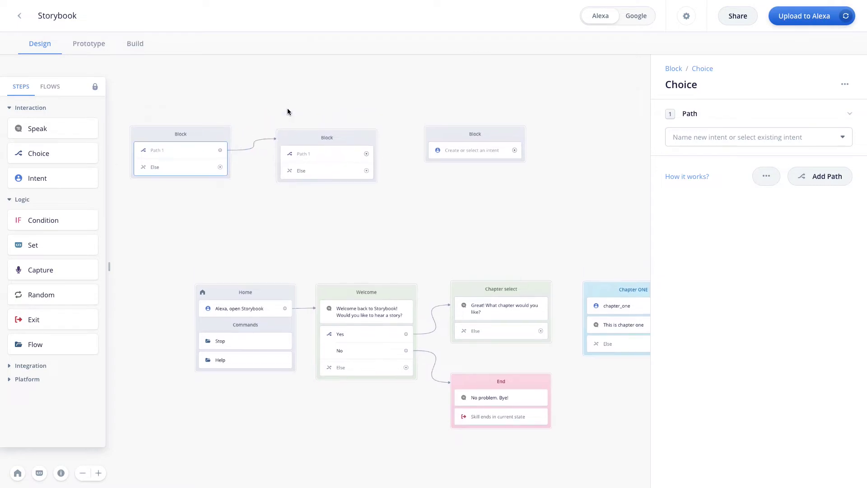
click(222, 139)
drag(222, 140, 226, 136)
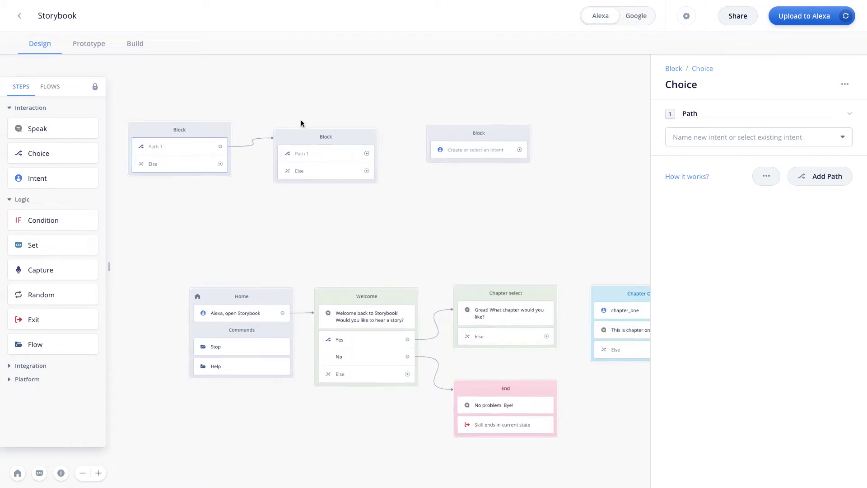
Add a second path to the middle Choice block
scroll(301, 120, down, 2)
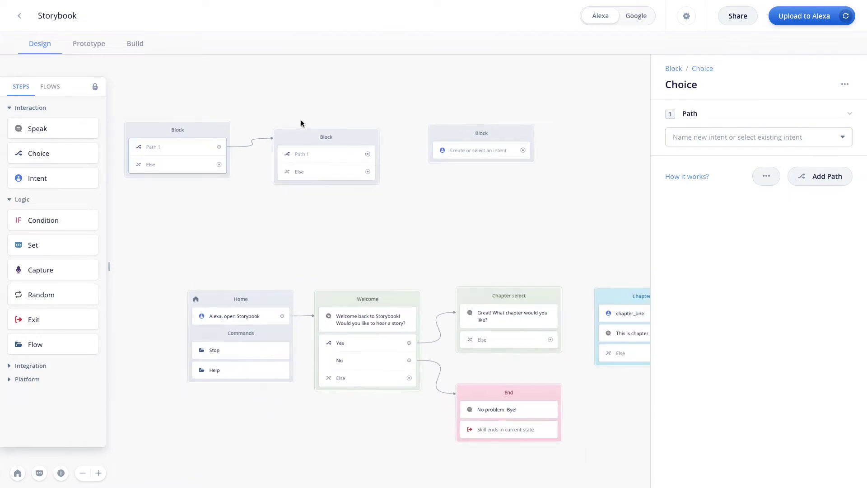
click(312, 158)
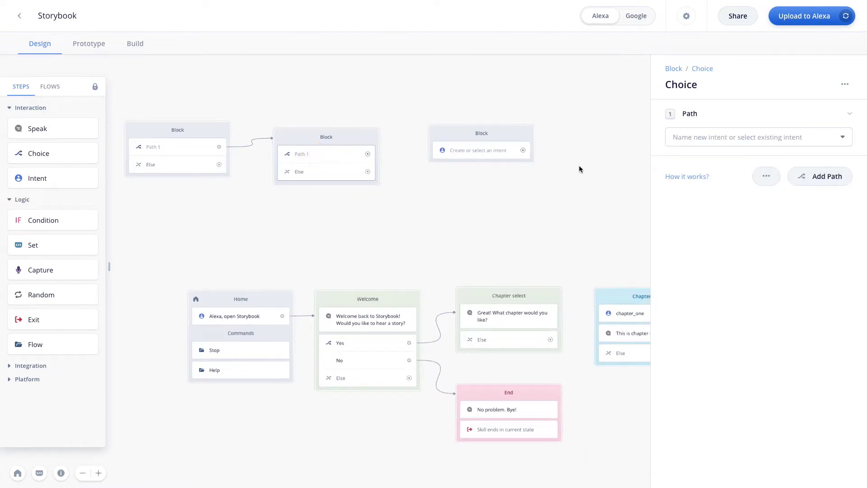
click(826, 176)
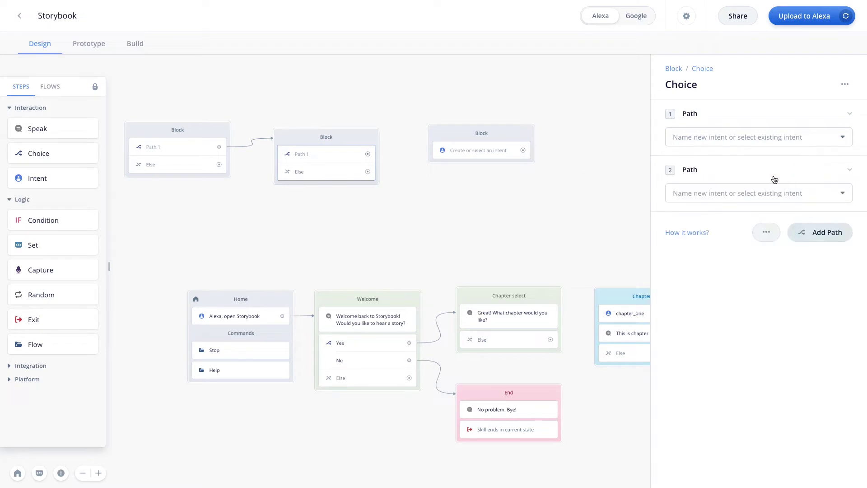
Delete the leftmost Choice block above the flow
click(204, 128)
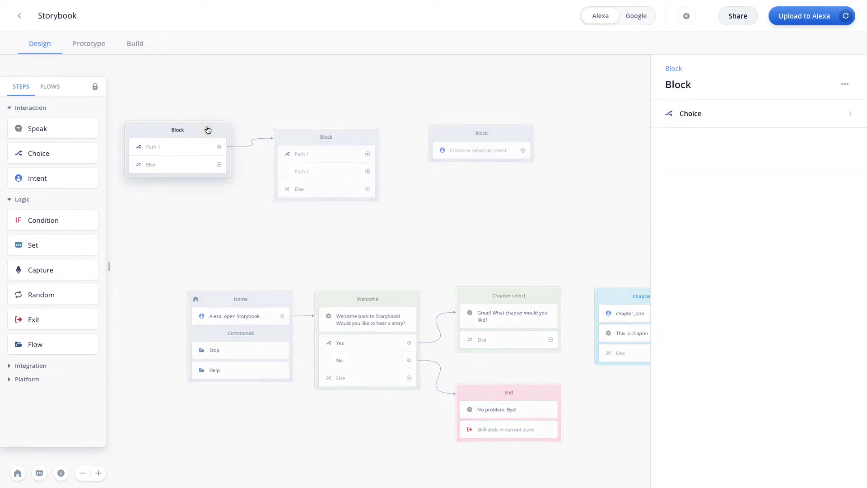
key(Delete)
Assign the chapter_one intent to the remaining Choice block's first path and chapter_two to its second path
scroll(256, 118, right, 2)
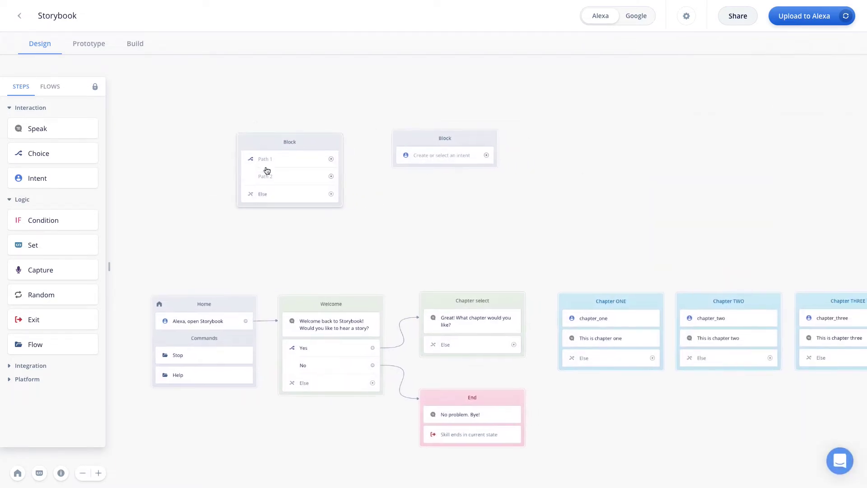
click(274, 163)
click(693, 137)
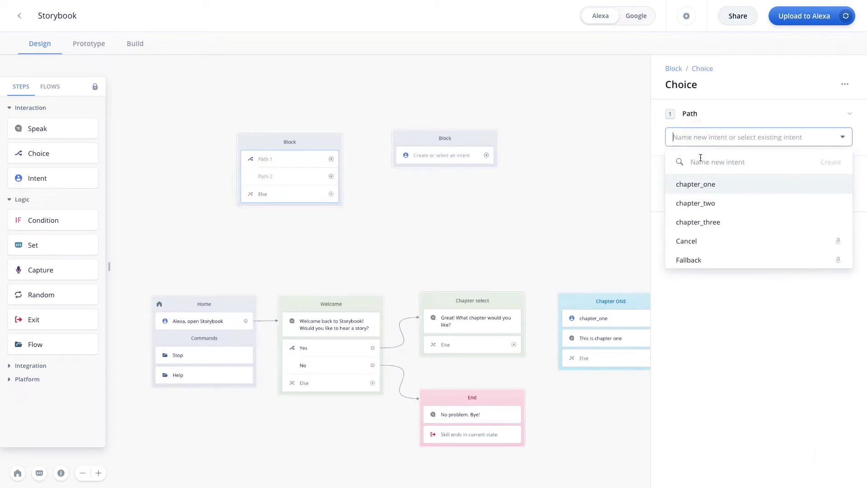
click(702, 186)
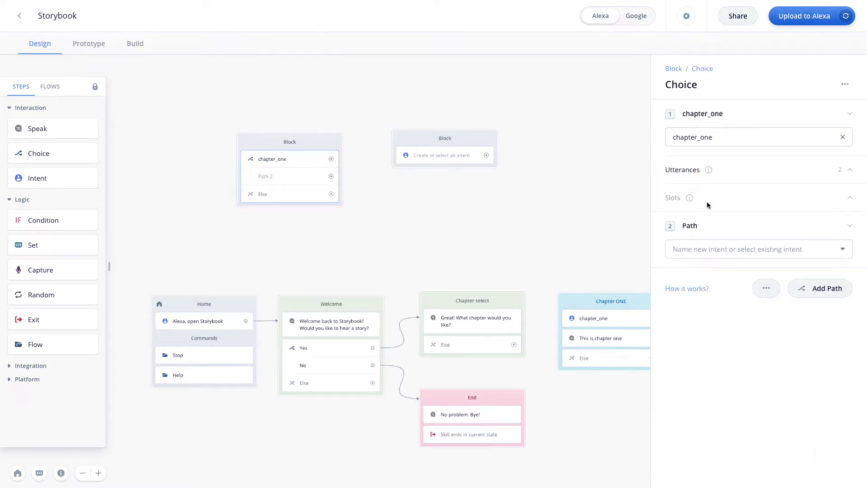
click(711, 246)
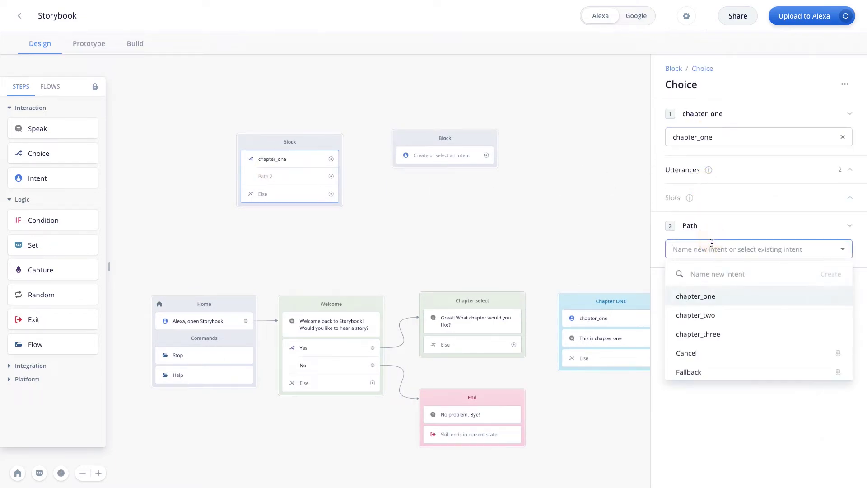
click(710, 316)
click(409, 212)
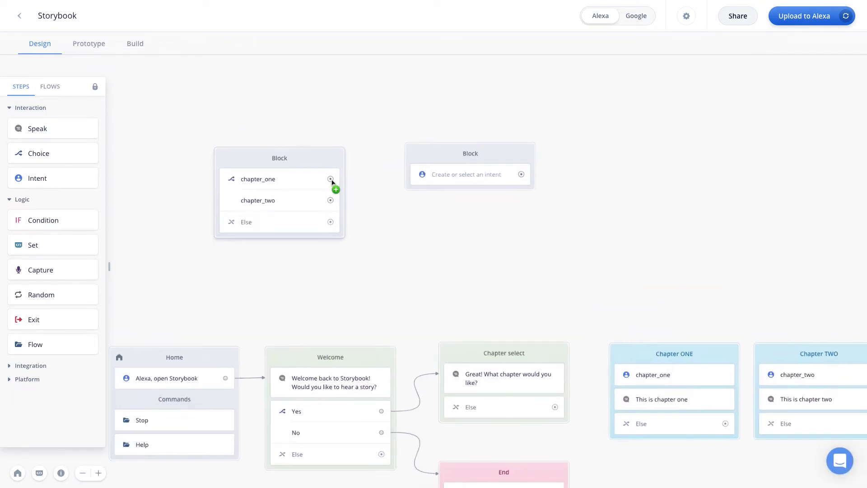
Try drawing links out from the Choice block's chapter_one and chapter_two paths
drag(331, 179, 395, 143)
drag(330, 200, 335, 227)
drag(339, 269, 345, 283)
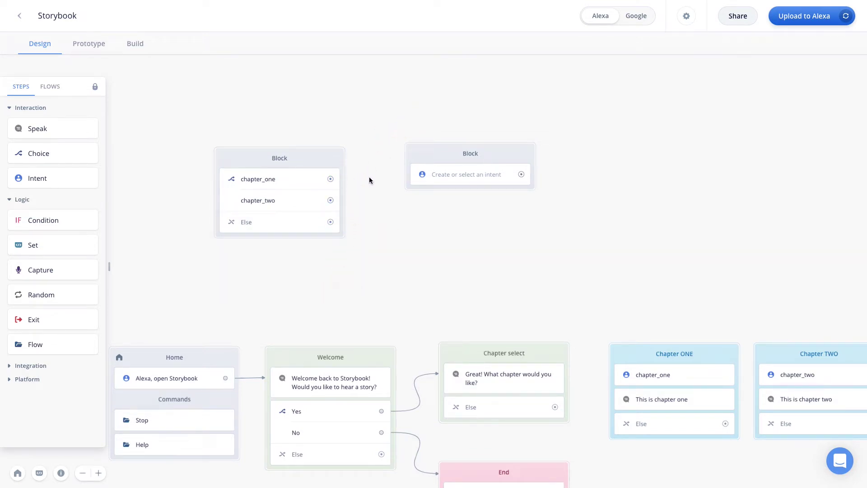
Reposition the unassigned Intent block to the right of the Choice block and try drawing a link from its output
drag(432, 154, 495, 155)
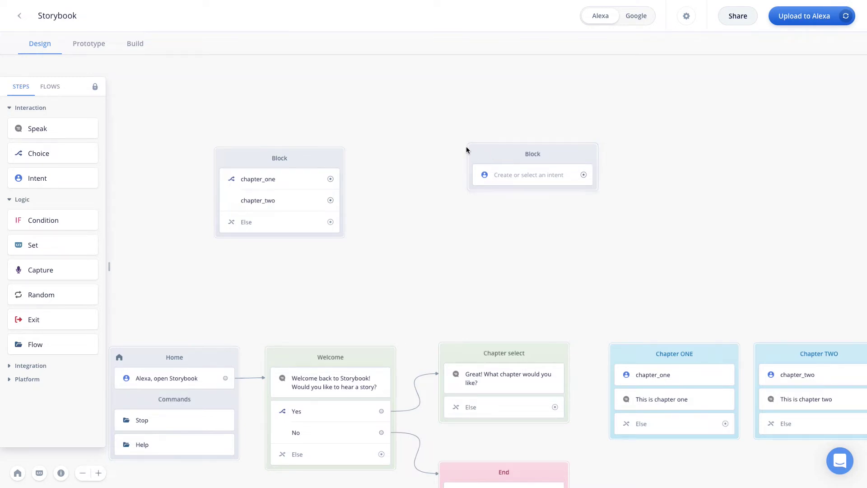
scroll(465, 146, down, 3)
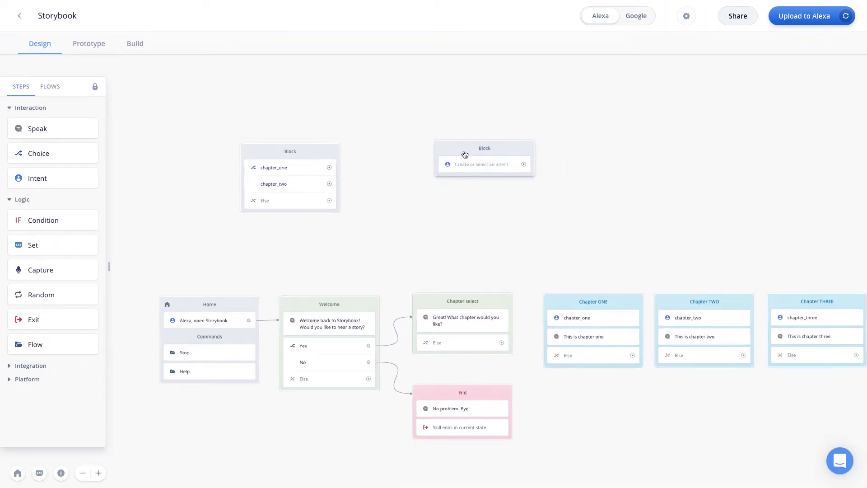
drag(464, 154, 441, 152)
drag(499, 165, 519, 190)
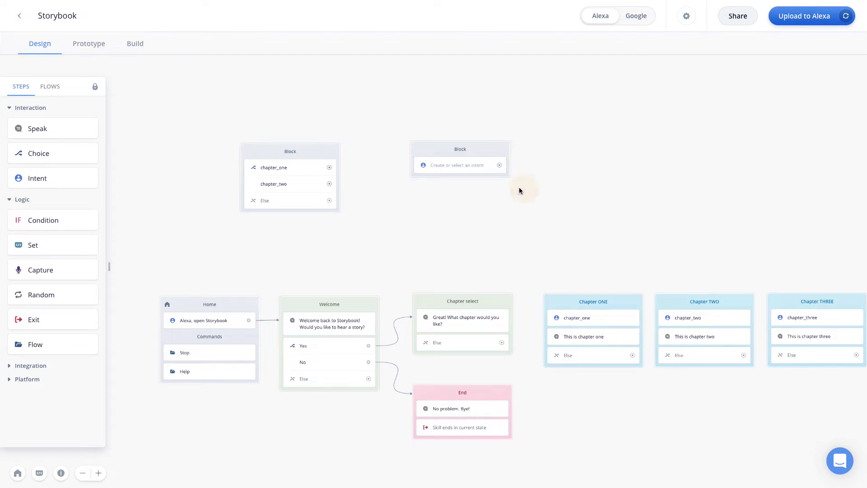
click(443, 156)
Delete both test blocks, the Choice block and the unassigned Intent block, above the flow
scroll(542, 185, right, 5)
scroll(542, 185, down, 2)
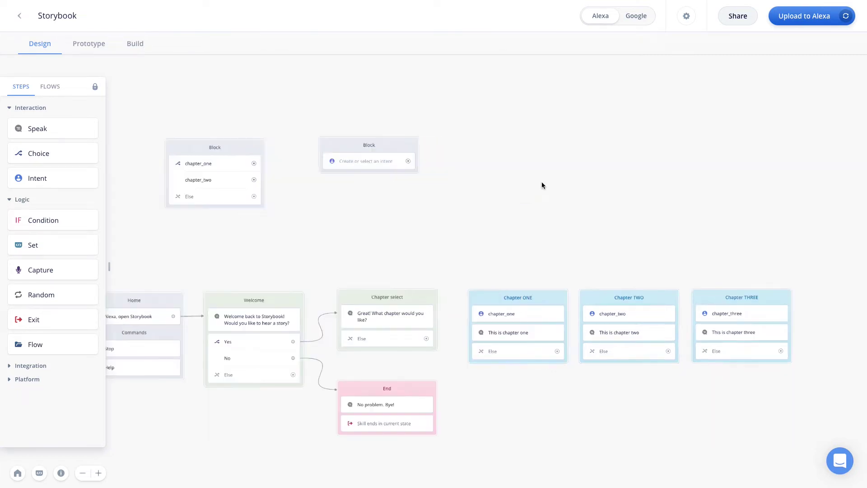
ctrl+scroll(541, 182, up, 2)
scroll(541, 181, down, 4)
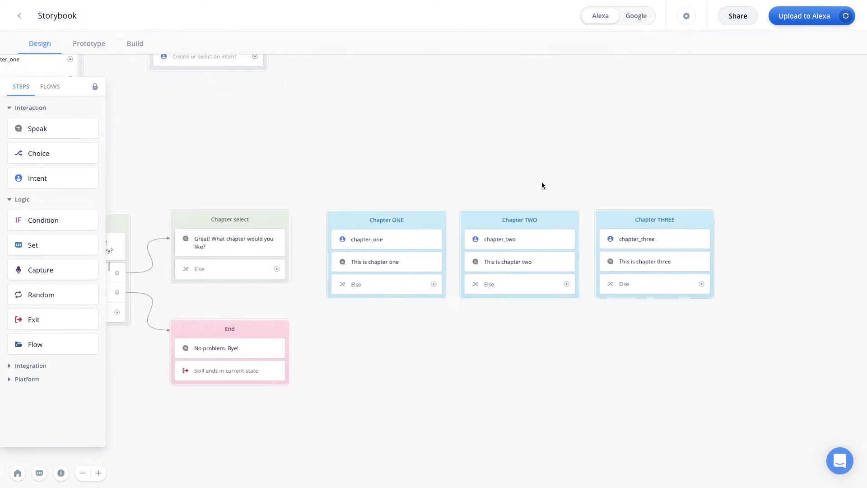
ctrl+scroll(541, 181, down, 3)
scroll(541, 181, up, 2)
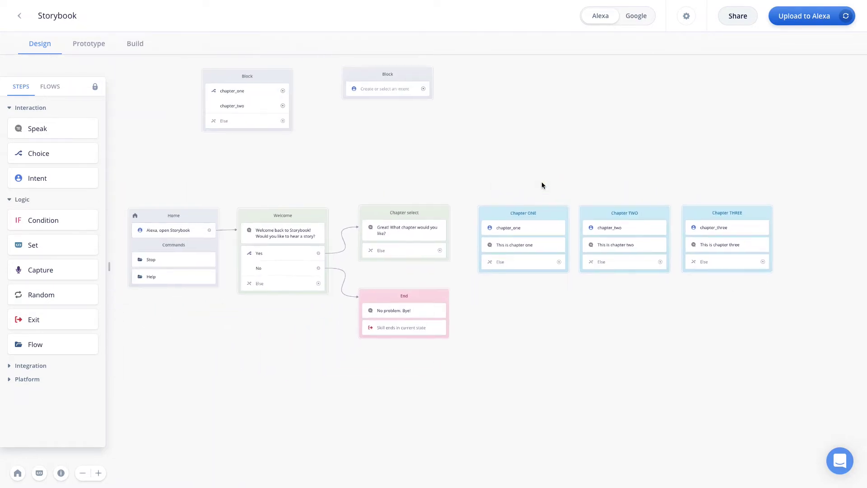
drag(241, 92, 507, 206)
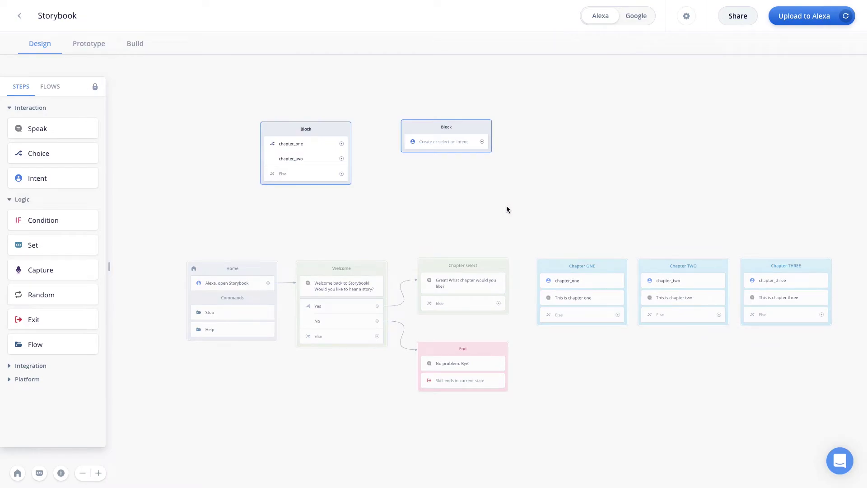
key(Delete)
click(472, 263)
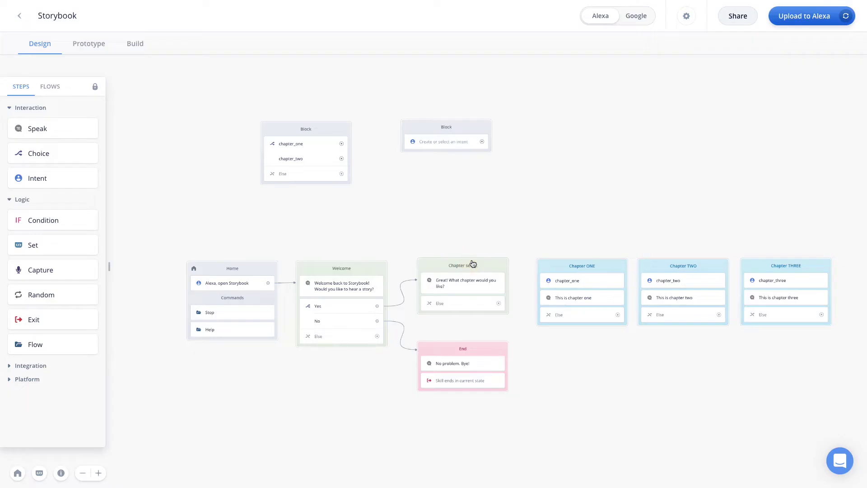
scroll(499, 209, down, 2)
scroll(475, 166, down, 1)
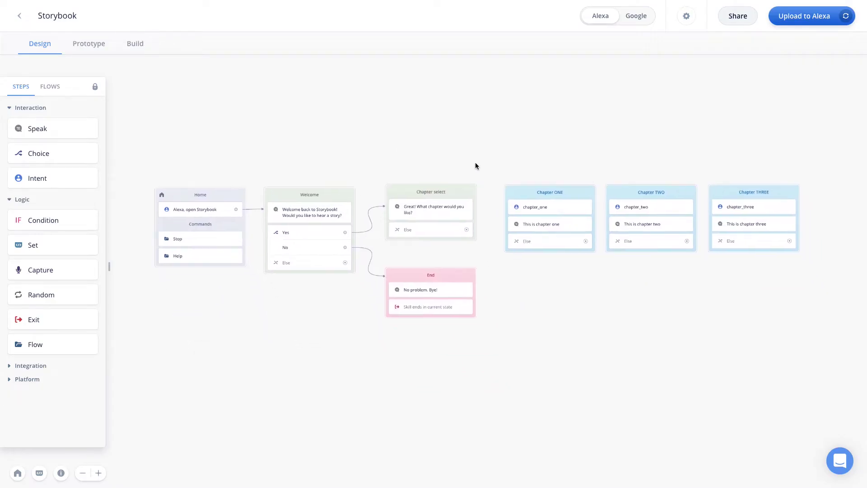
Start a prototype test of the flow and answer the Welcome block's question with "yes"
click(89, 44)
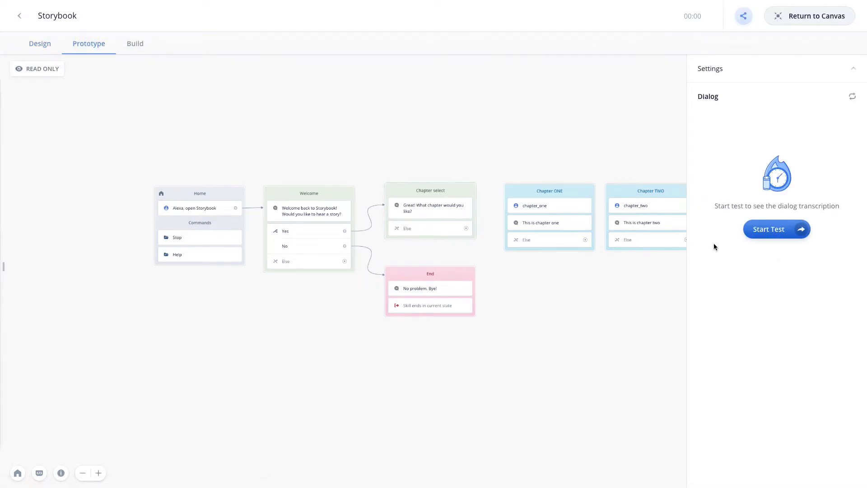
click(773, 230)
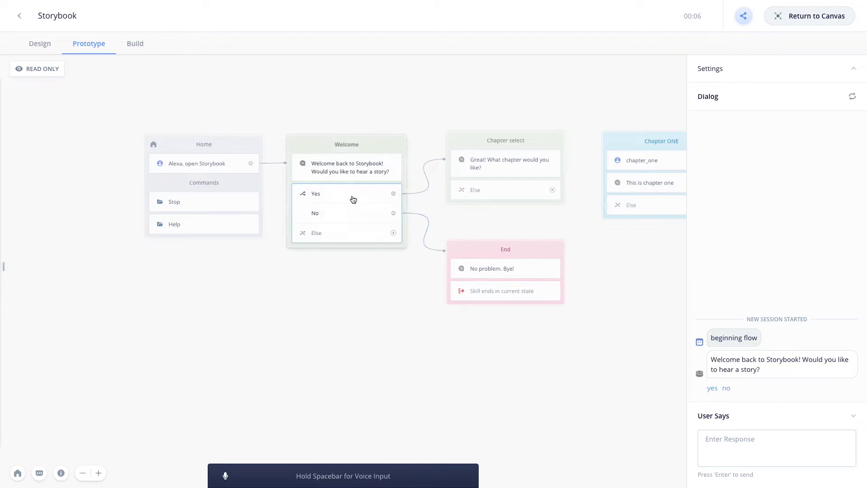
click(720, 440)
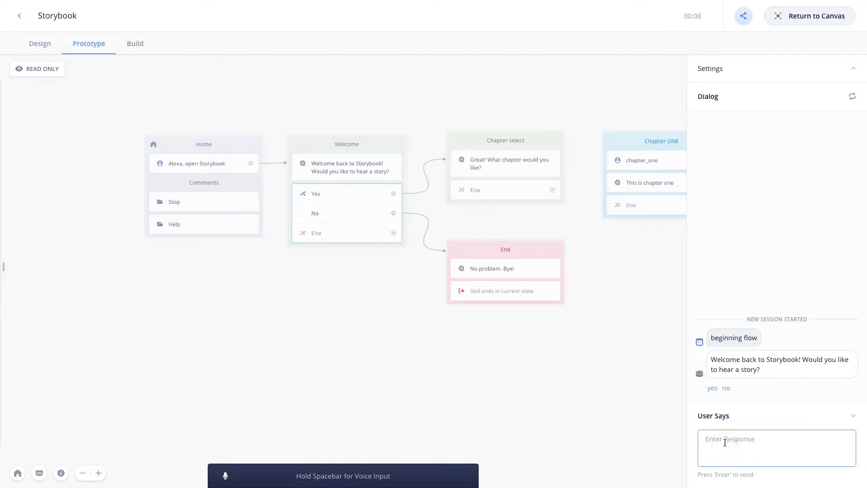
text(yes)
key(Return)
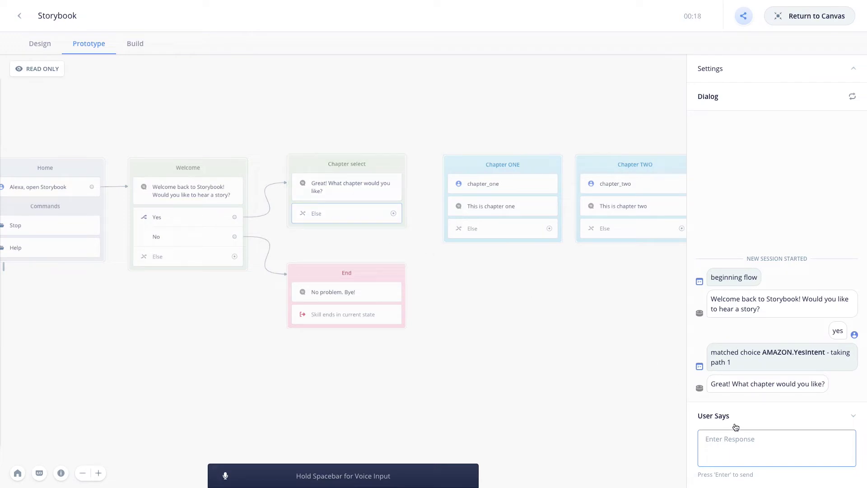
Test jumping between the chapter blocks by sending the responses "three", "two", "one" and "three"
text(three)
key(Return)
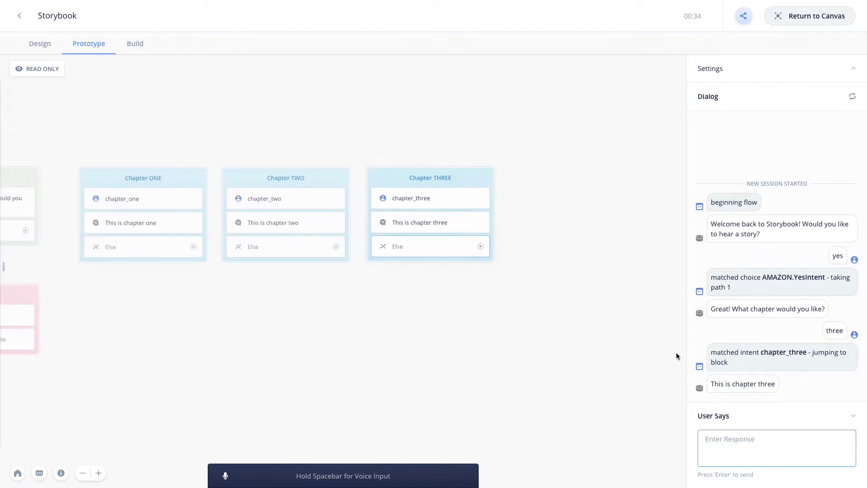
click(752, 448)
text(two)
key(Return)
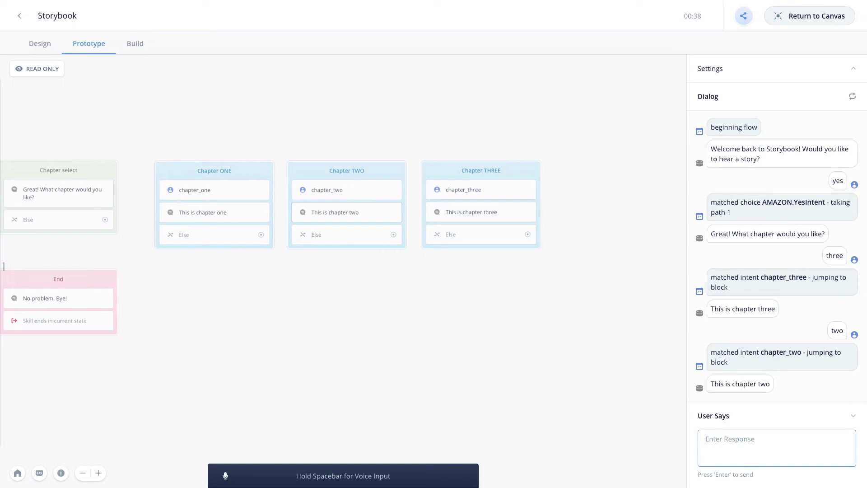
text(on)
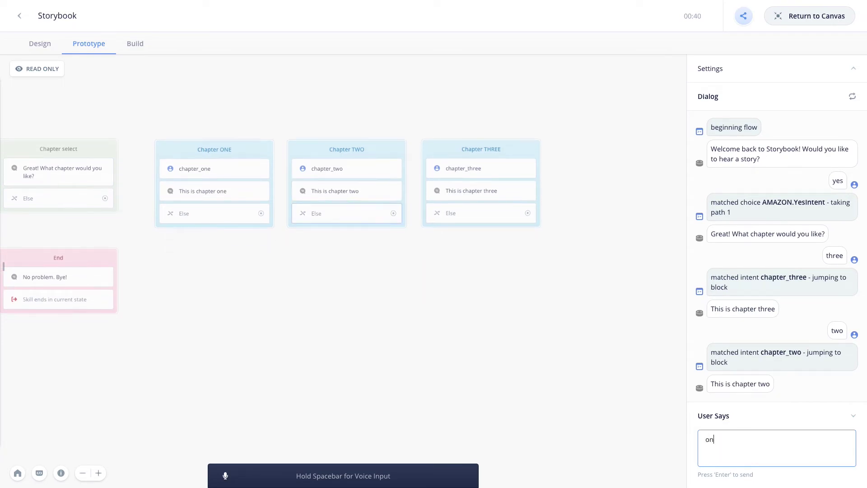
text(e)
key(Return)
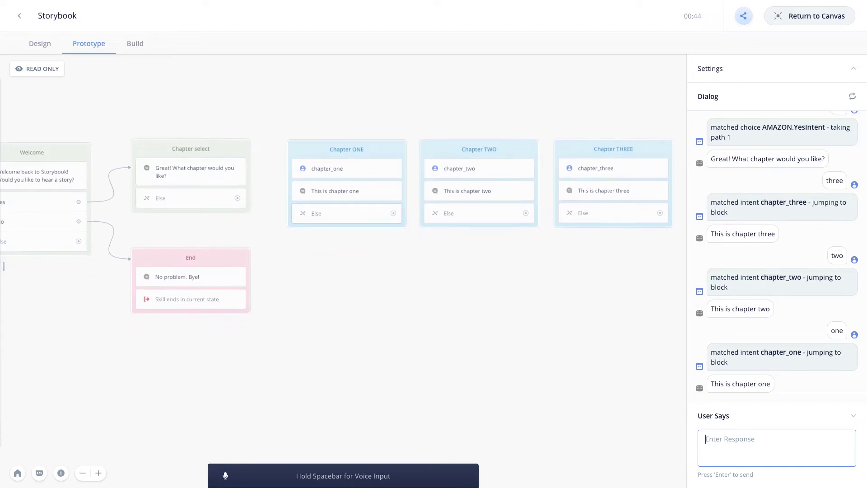
text(three)
key(Return)
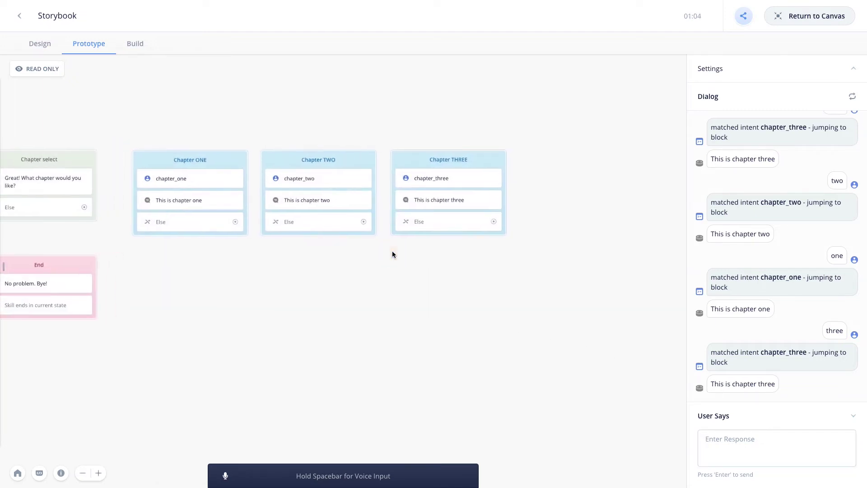
Return to the design canvas and add two paths to the Choice step in the Chapter TWO block
click(318, 224)
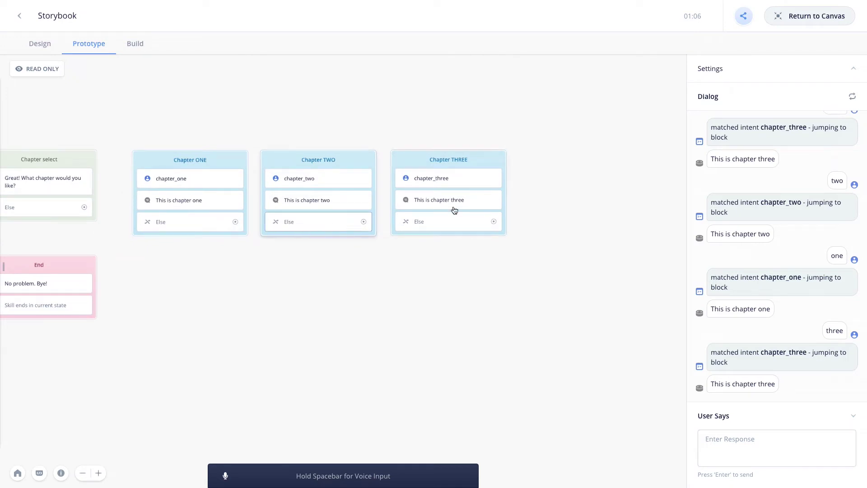
click(790, 16)
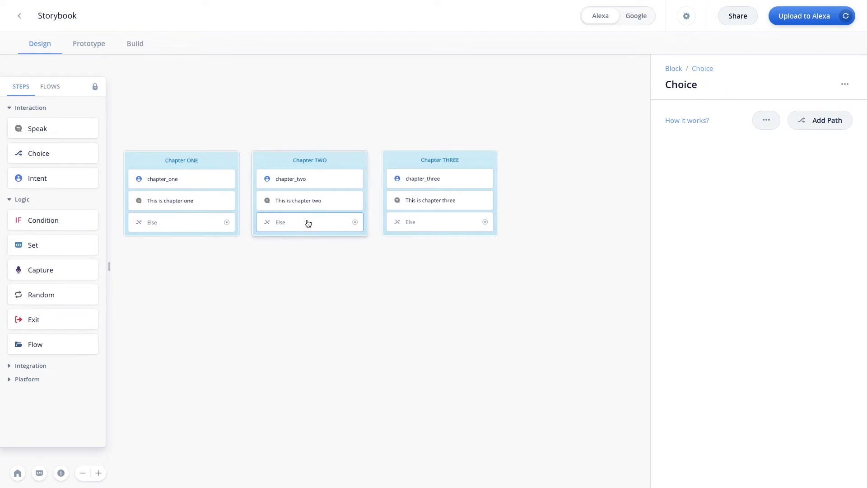
click(306, 224)
click(835, 120)
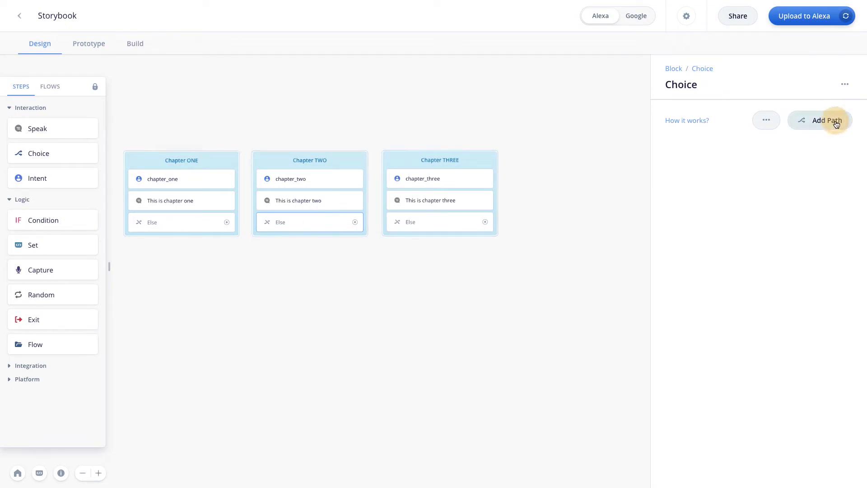
click(813, 175)
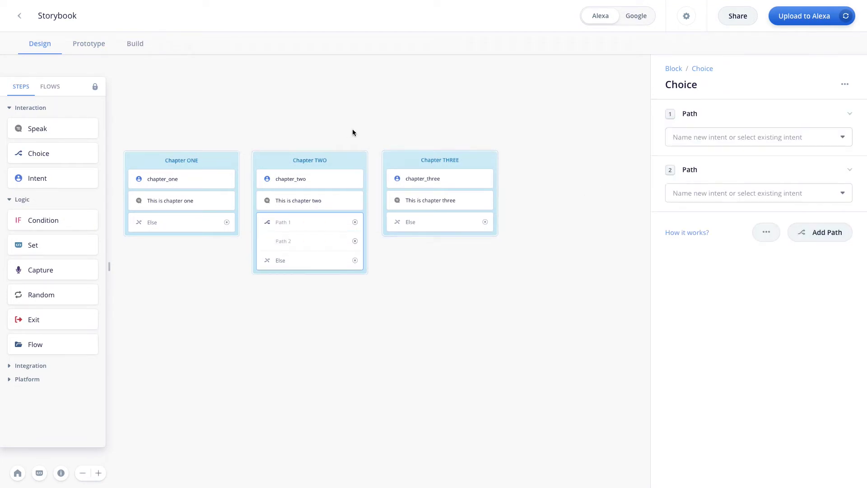
Move the Chapter THREE block further to the right, widening the gap after Chapter TWO
drag(385, 153, 451, 156)
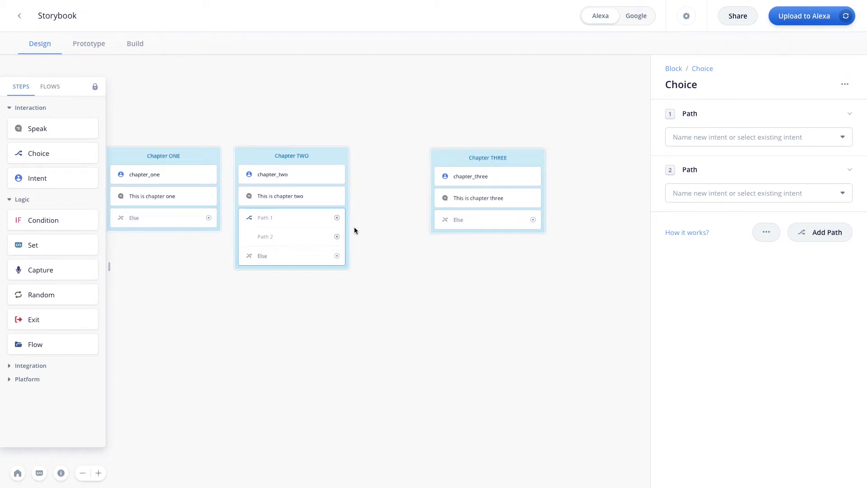
scroll(369, 200, left, 1)
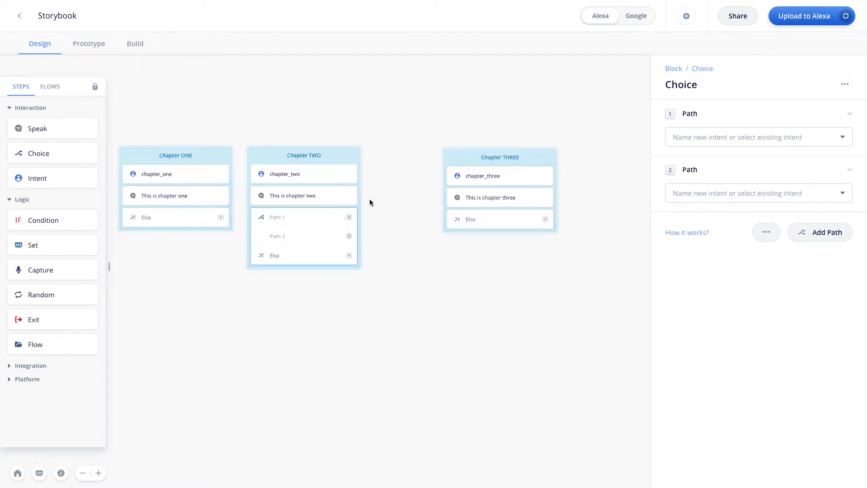
scroll(370, 200, left, 2)
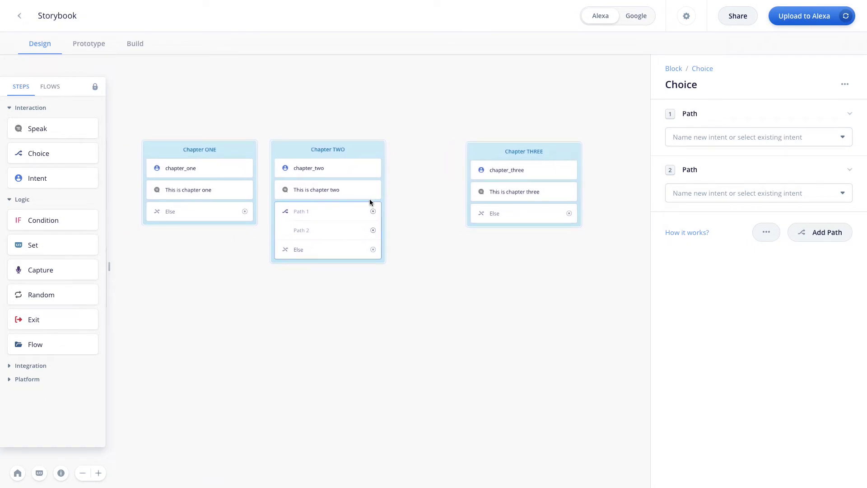
scroll(369, 199, left, 5)
scroll(369, 202, down, 2)
scroll(370, 202, left, 4)
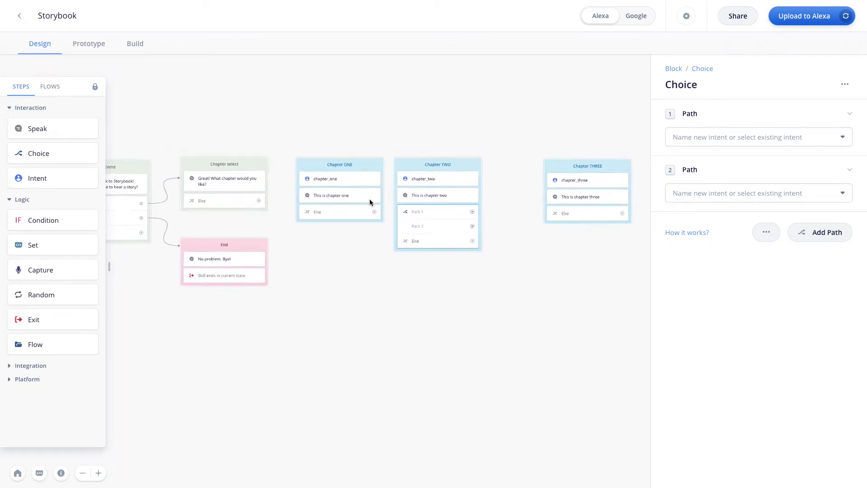
scroll(369, 202, left, 3)
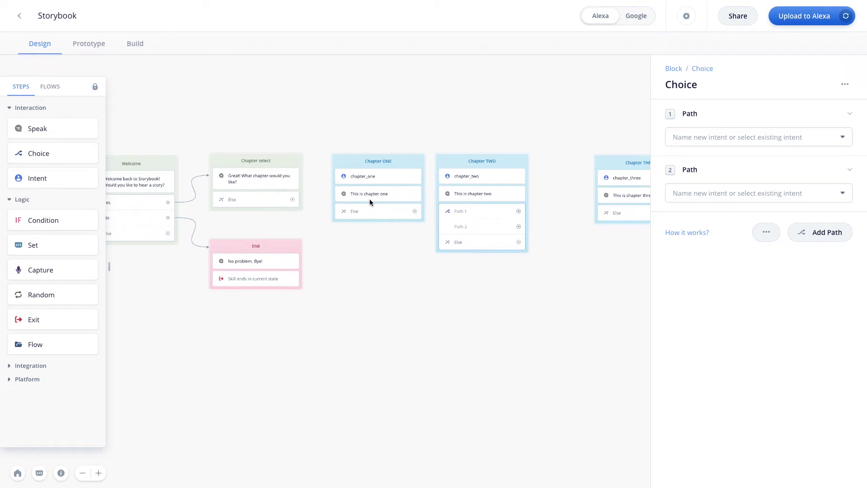
scroll(370, 201, right, 4)
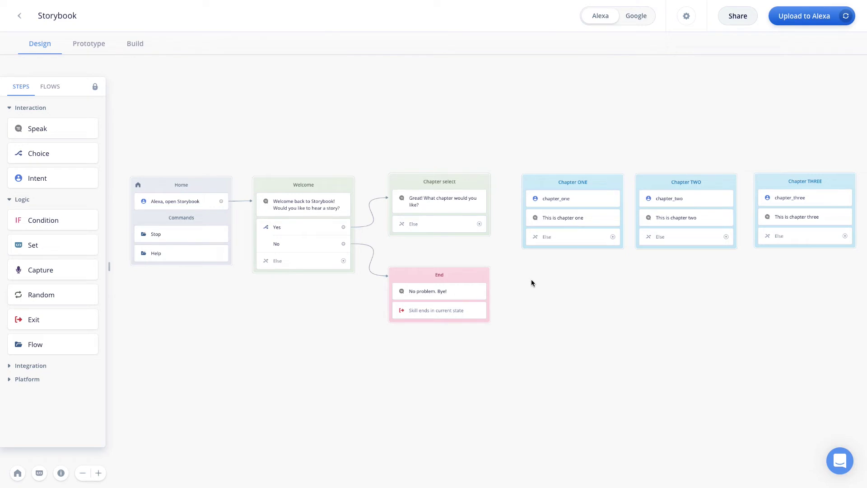
Add a new Intent block to the right of Chapter THREE and line it up with the chapter blocks
scroll(531, 283, right, 10)
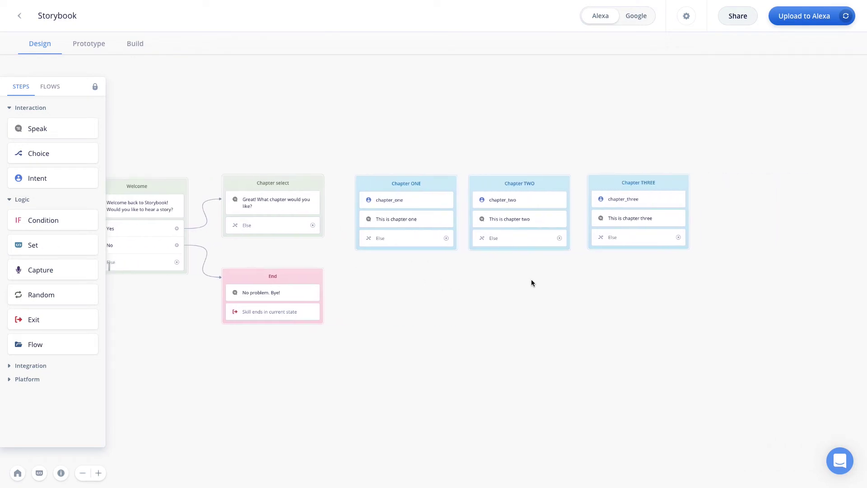
scroll(531, 282, right, 2)
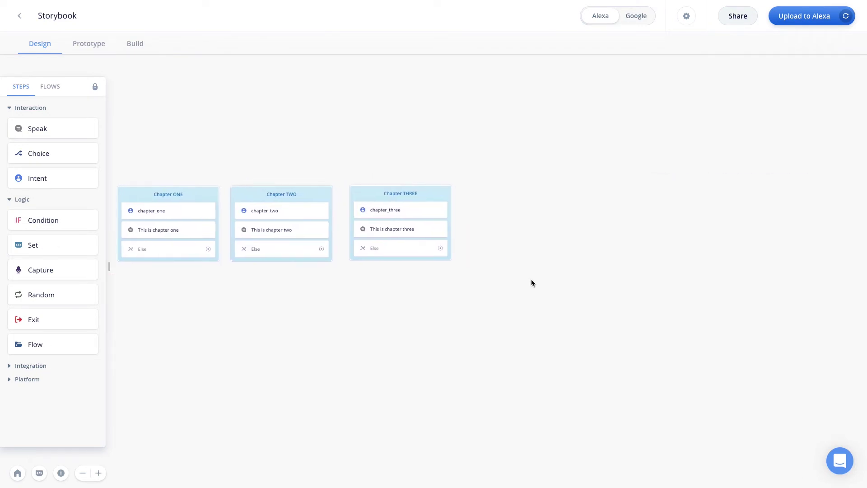
scroll(531, 283, up, 2)
scroll(531, 282, right, 2)
scroll(531, 283, right, 2)
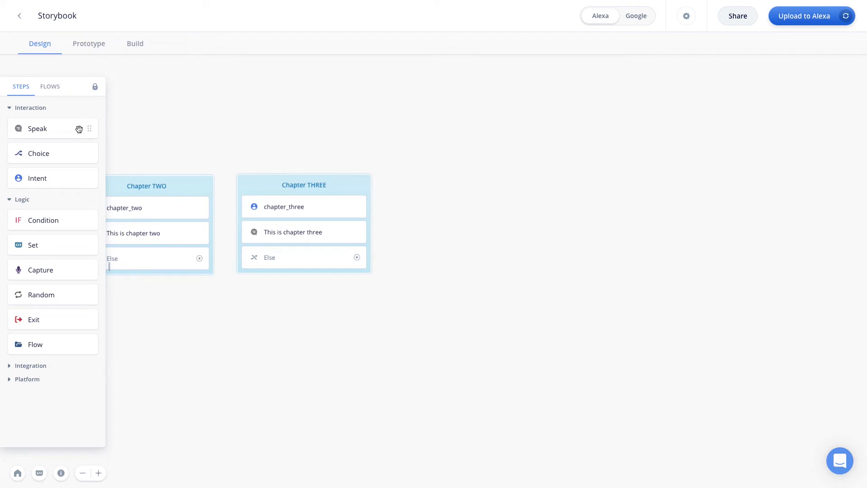
drag(87, 177, 466, 188)
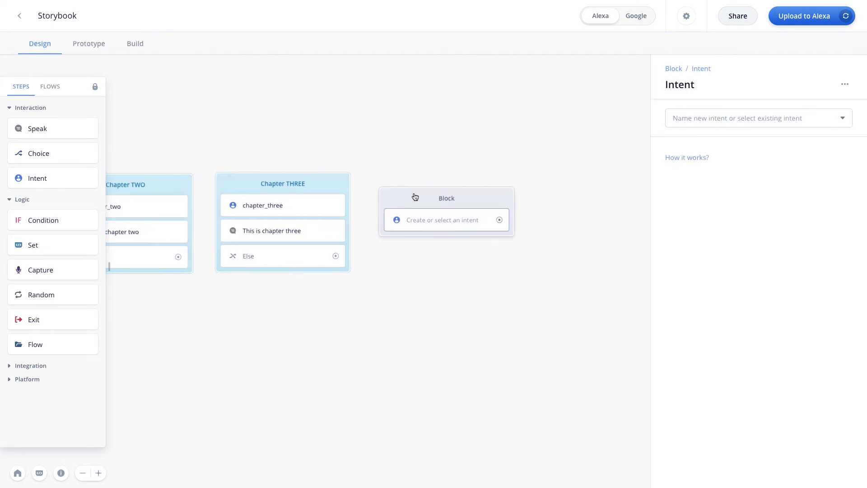
drag(413, 195, 414, 178)
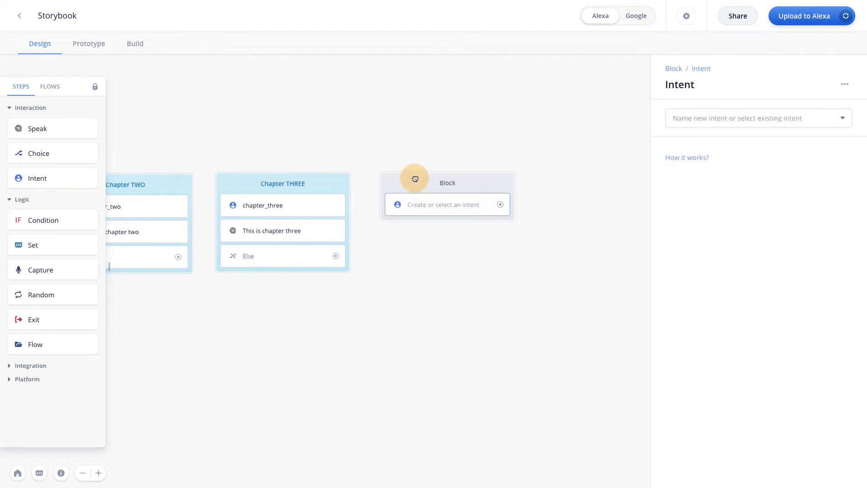
Create a new intent named chapter_four for the new Intent block
click(708, 123)
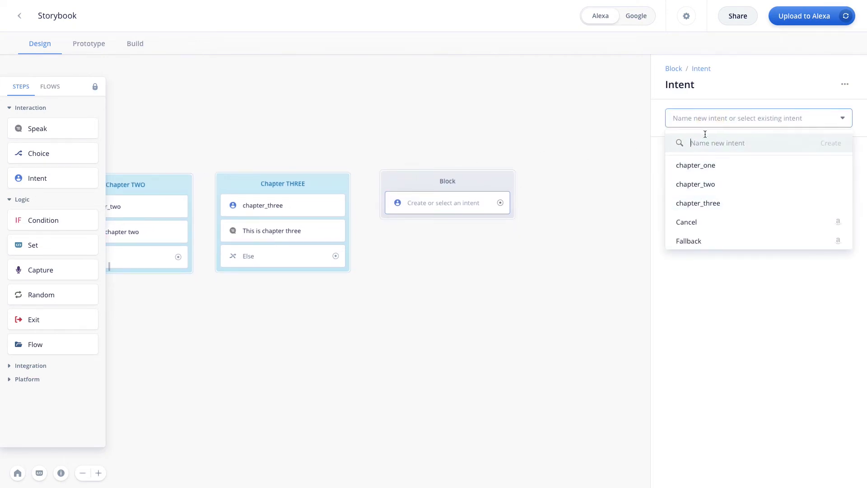
text(chapter_four)
click(825, 142)
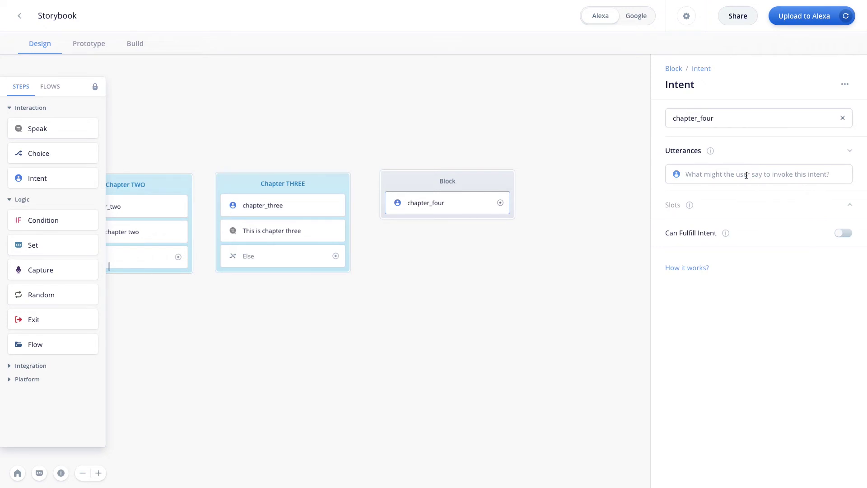
Add the utterances "chapter four" and "four" to the chapter_four intent
click(746, 175)
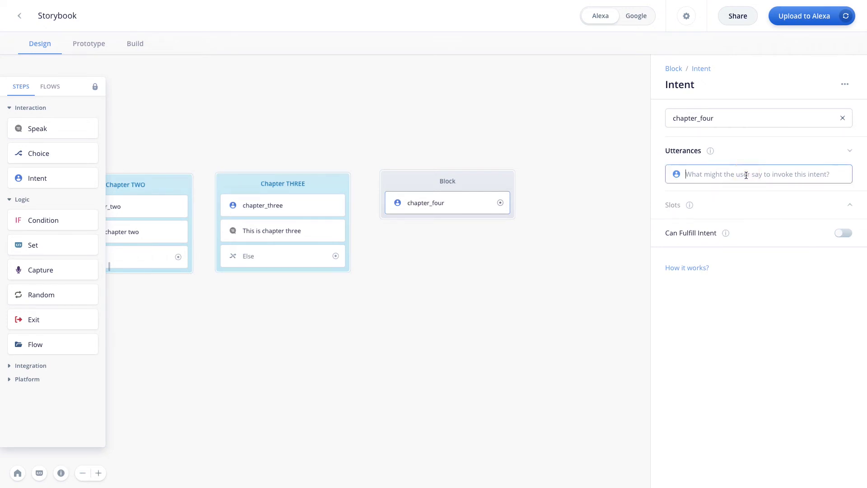
text(cahp)
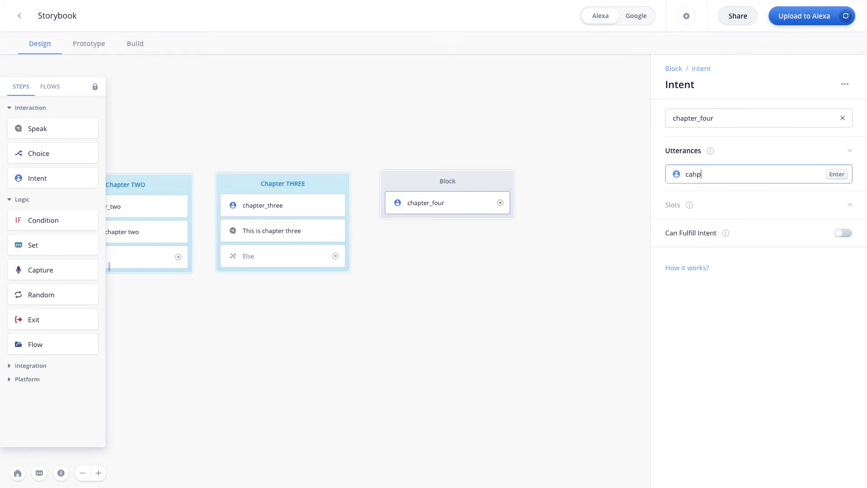
key(BackSpace)
key(BackSpace)
key(BackSpace)
text(hapter four)
key(Return)
text(four)
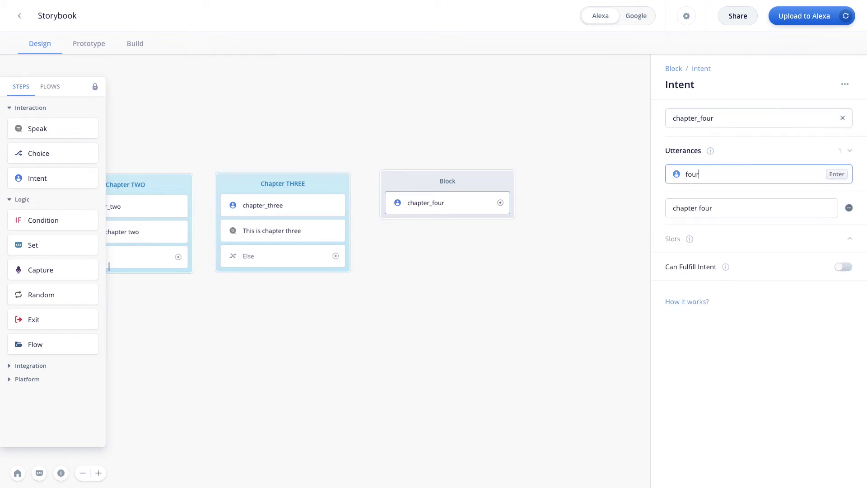
key(Return)
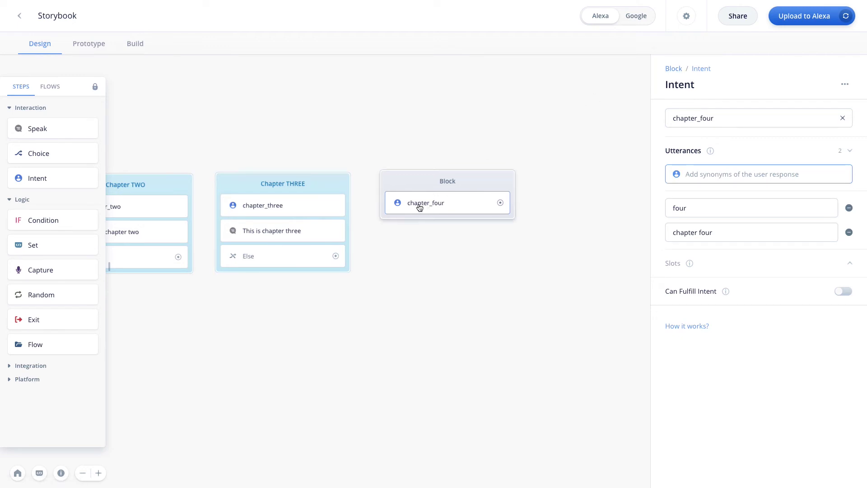
click(421, 147)
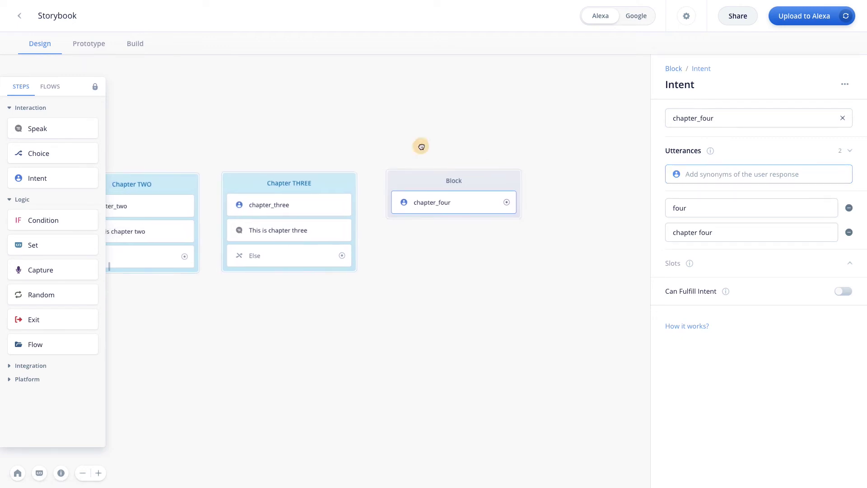
Below chapter_four, add a Speak step saying "This is chapter four" and a Choice step with its default path removed
drag(59, 131, 441, 228)
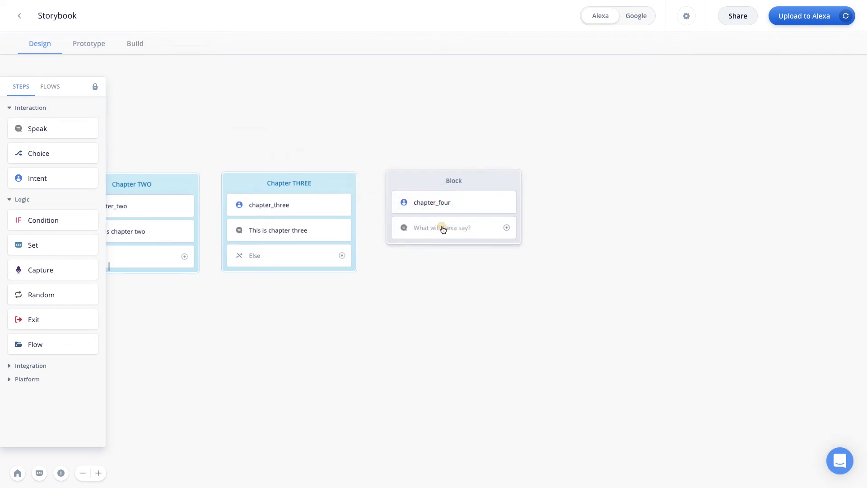
click(713, 140)
text(Th)
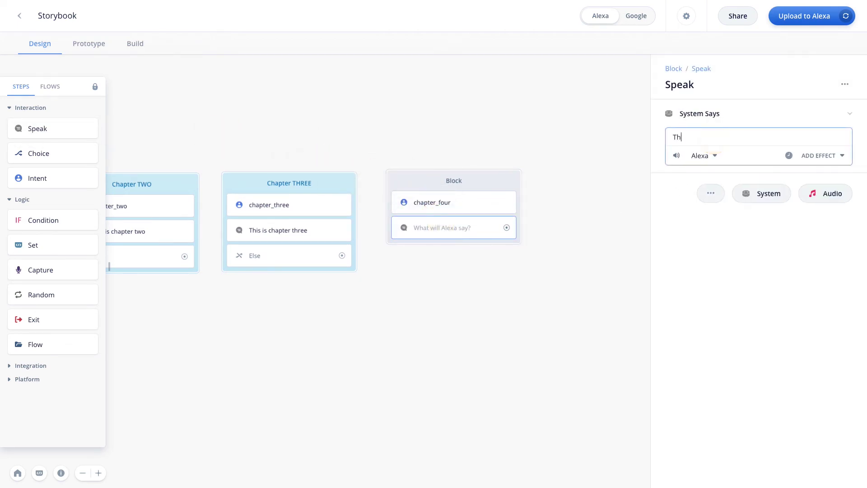
text(is is chapter four)
drag(27, 152, 440, 253)
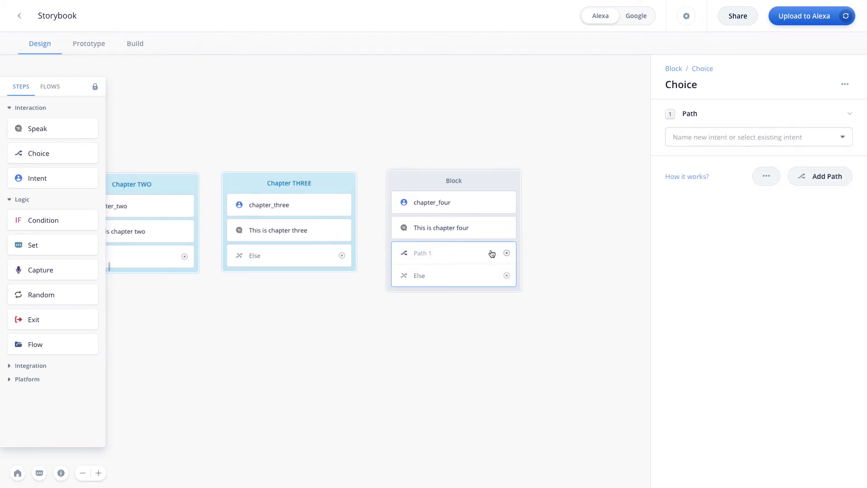
drag(807, 117, 814, 156)
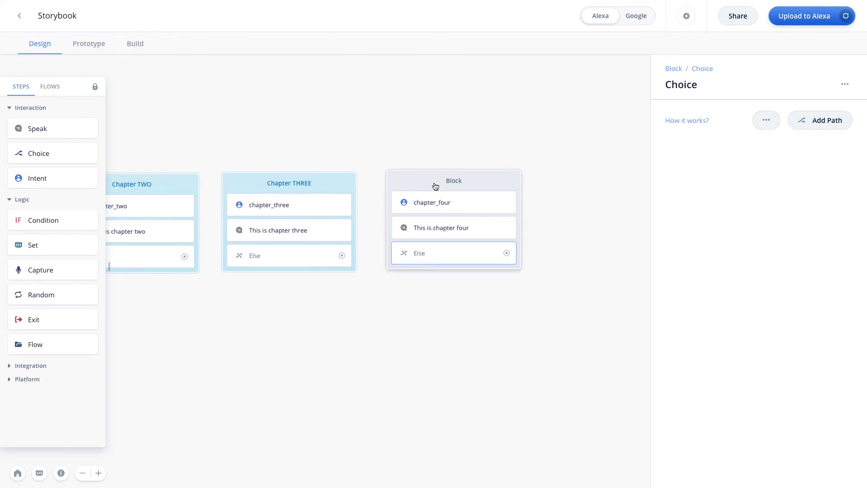
Color the new chapter_four block blue and rename it Chapter FOUR
right_click(421, 185)
mouse_move(436, 234)
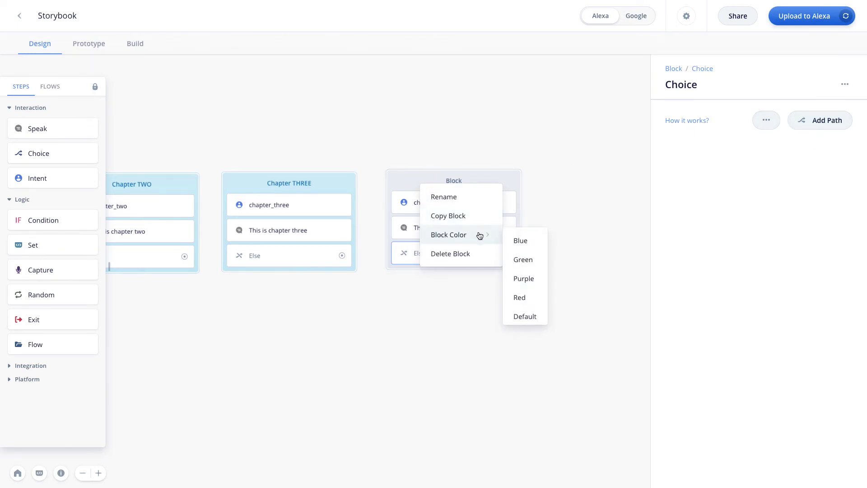
click(518, 246)
double_click(453, 181)
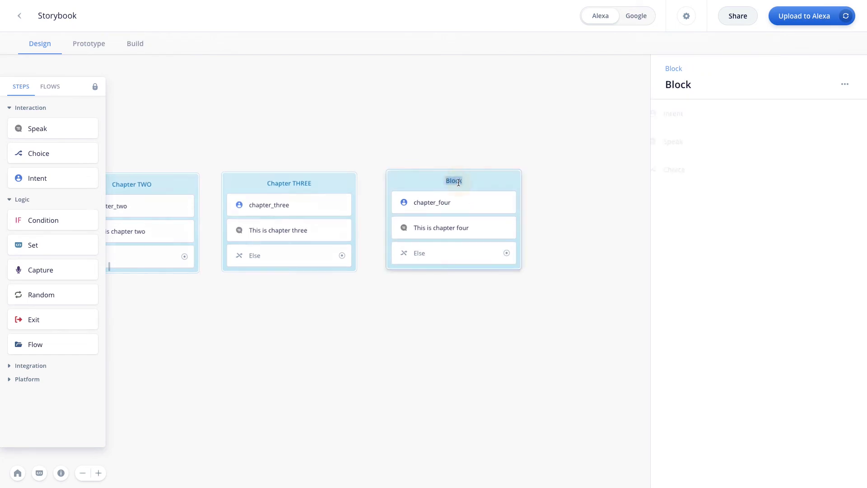
text(chapter FO)
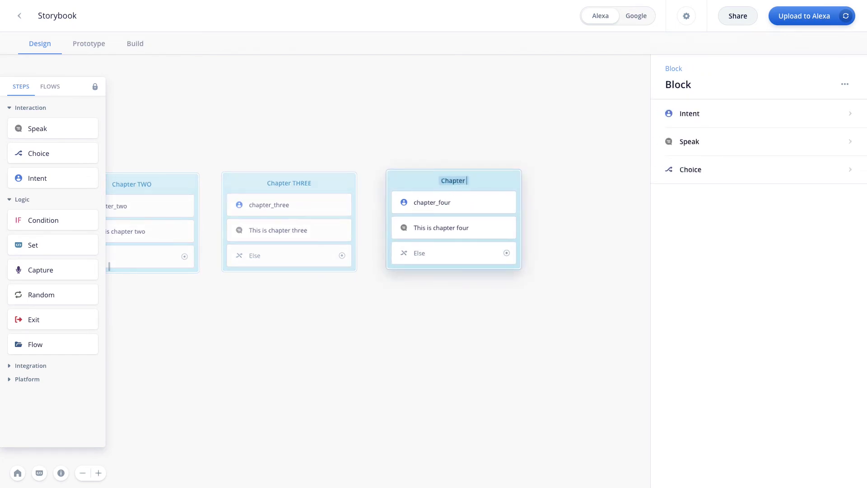
text(UR)
click(449, 137)
Start a prototype test of the project and answer the welcome question with "yes"
scroll(491, 131, down, 2)
scroll(490, 129, left, 8)
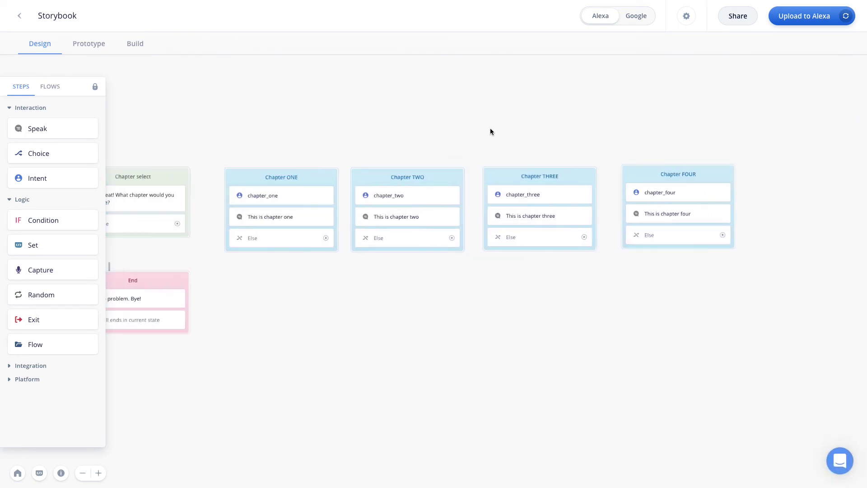
scroll(490, 132, down, 1)
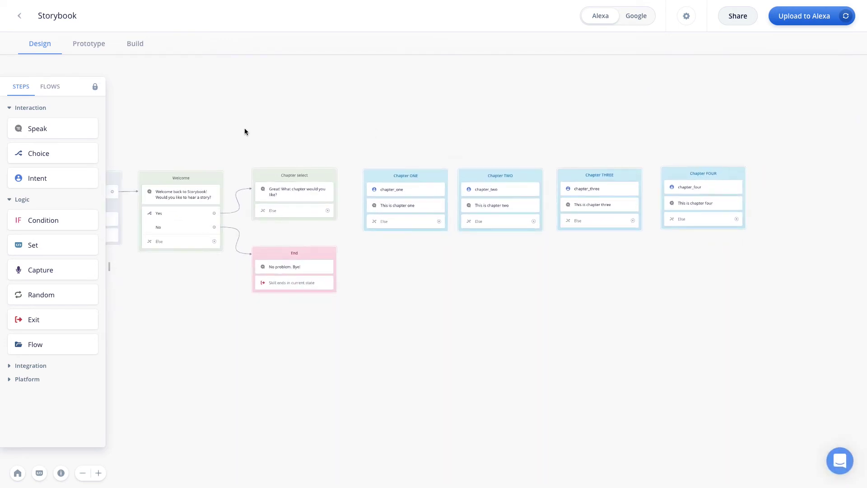
click(93, 47)
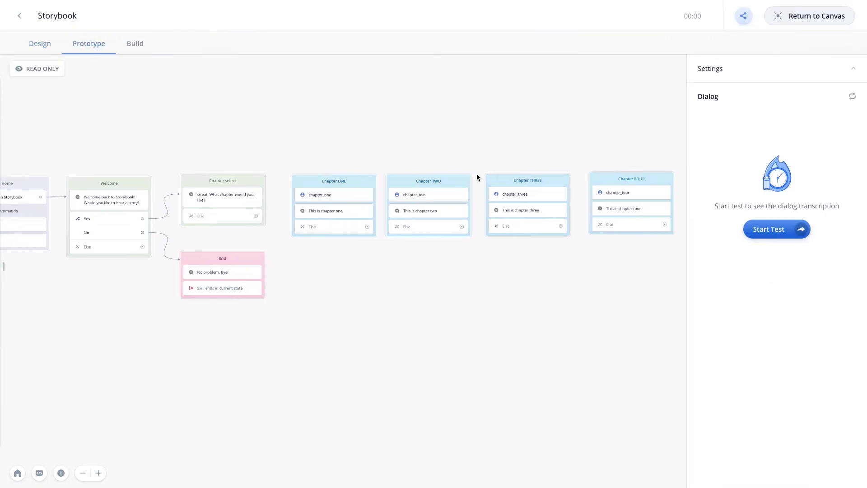
click(777, 231)
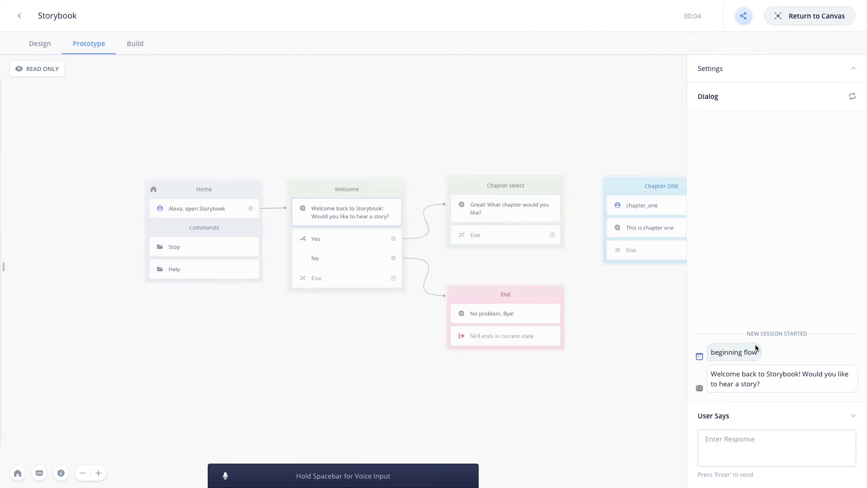
click(753, 443)
text(yes)
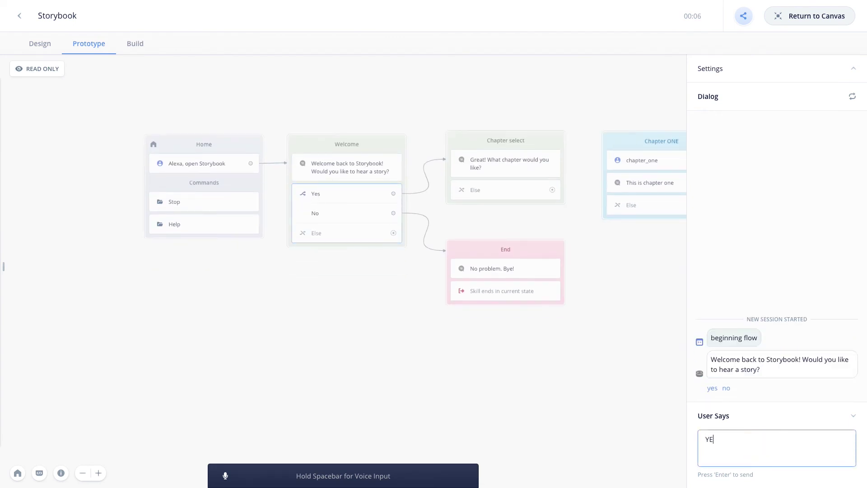
key(Return)
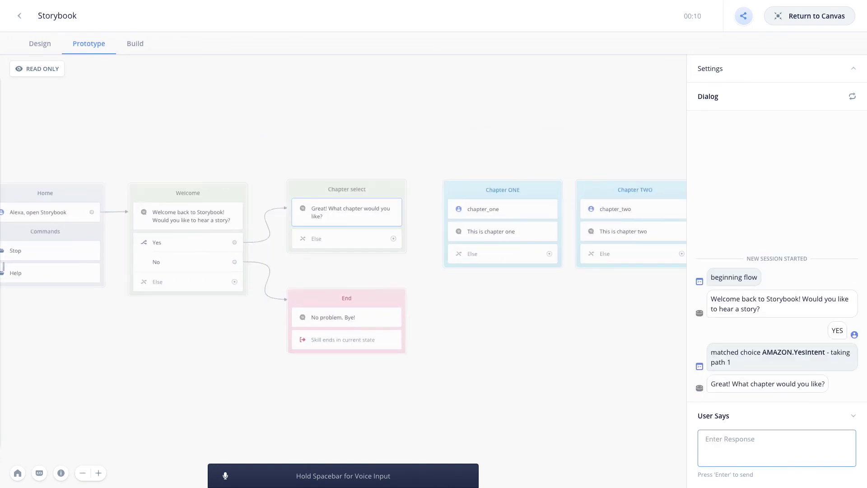
Test the chapter intents by answering "four" and then "one" in the dialog
text(four)
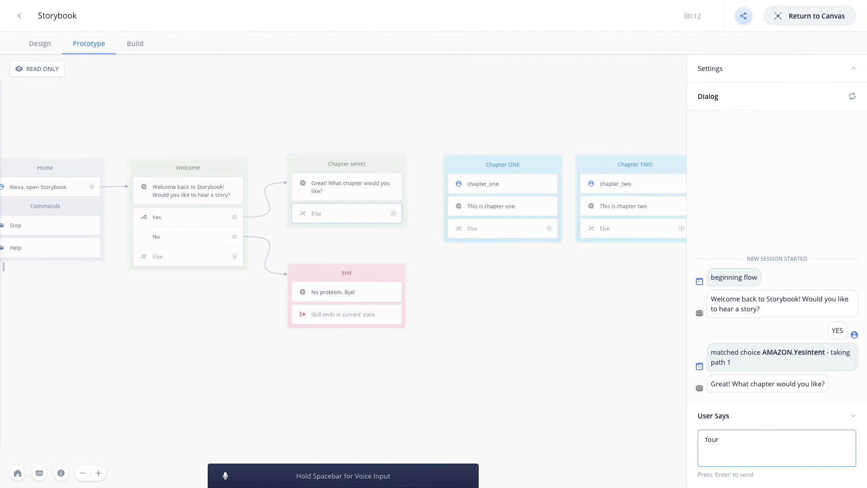
key(Return)
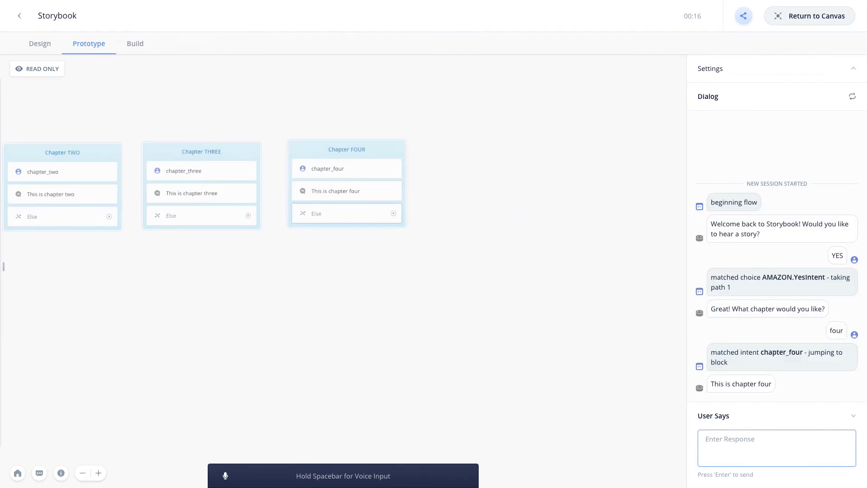
text(one)
key(Return)
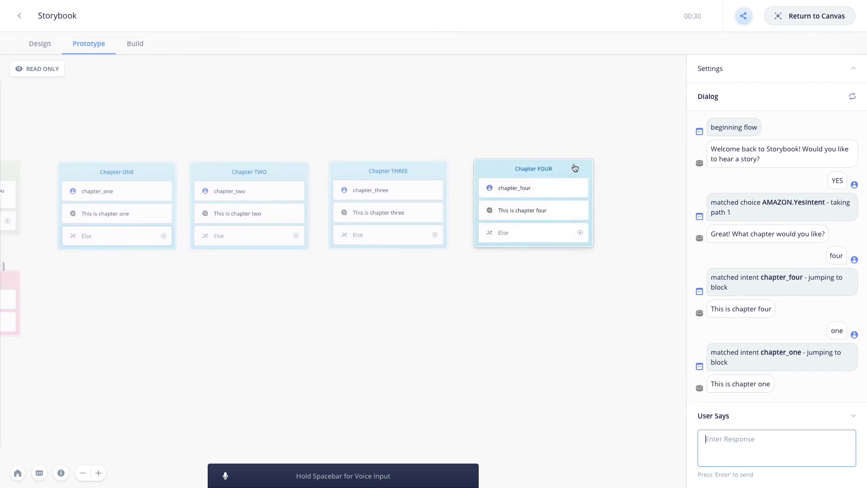
Return to the design canvas and pull the Choice step out of Chapter FOUR into a separate block below
click(801, 16)
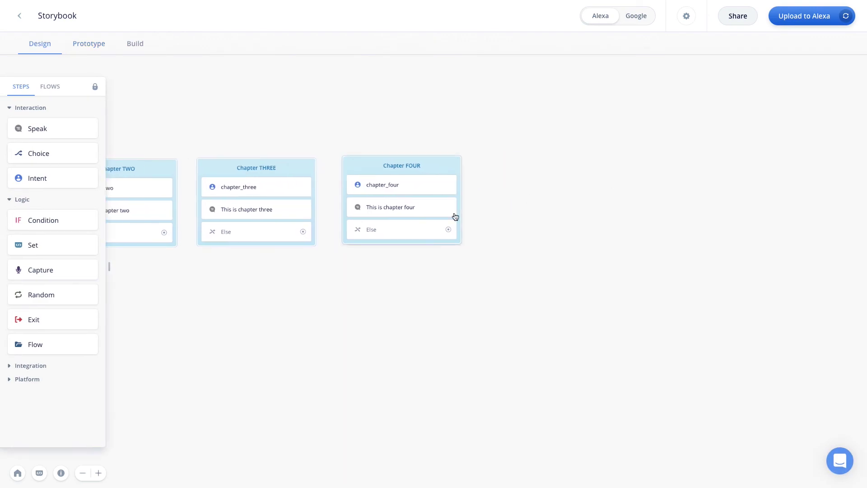
scroll(429, 219, up, 3)
drag(375, 236, 423, 347)
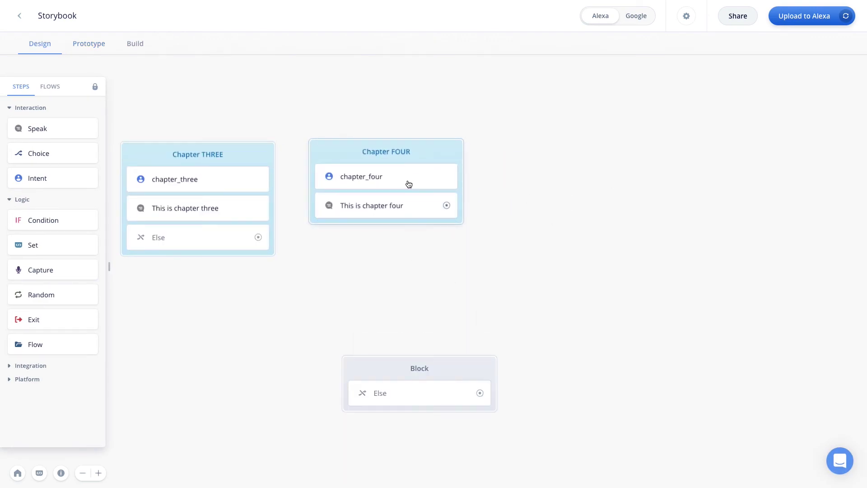
Compare the standalone intents in the chapter blocks with the Yes and No paths of the Welcome block's Choice step
scroll(408, 184, down, 5)
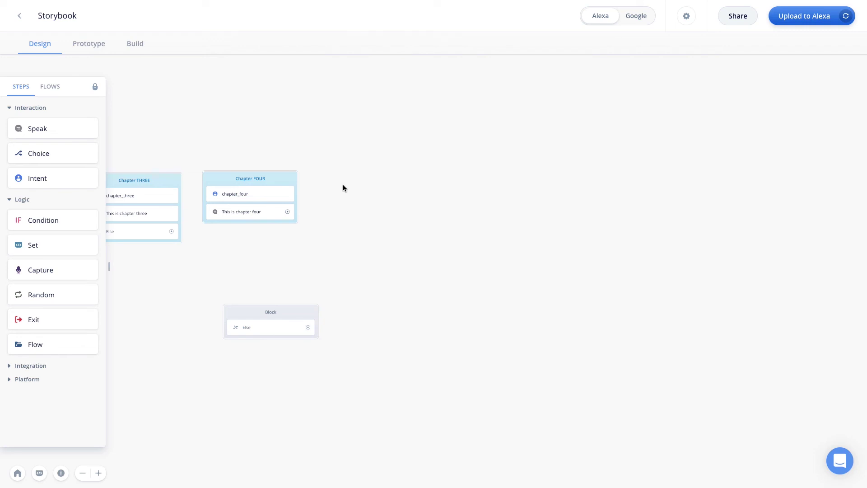
scroll(343, 188, left, 5)
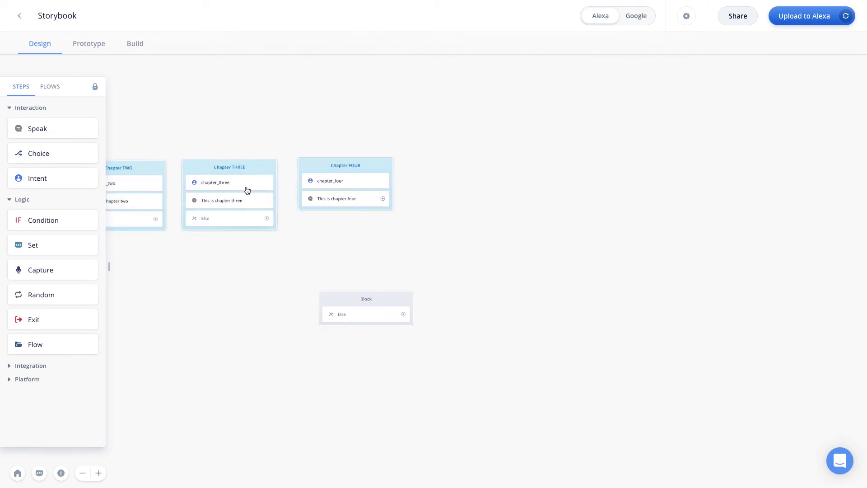
scroll(225, 193, up, 3)
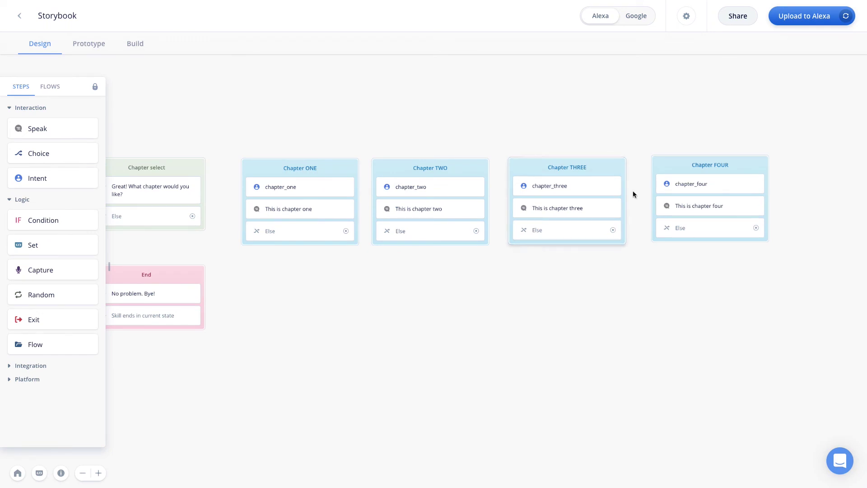
scroll(661, 151, right, 3)
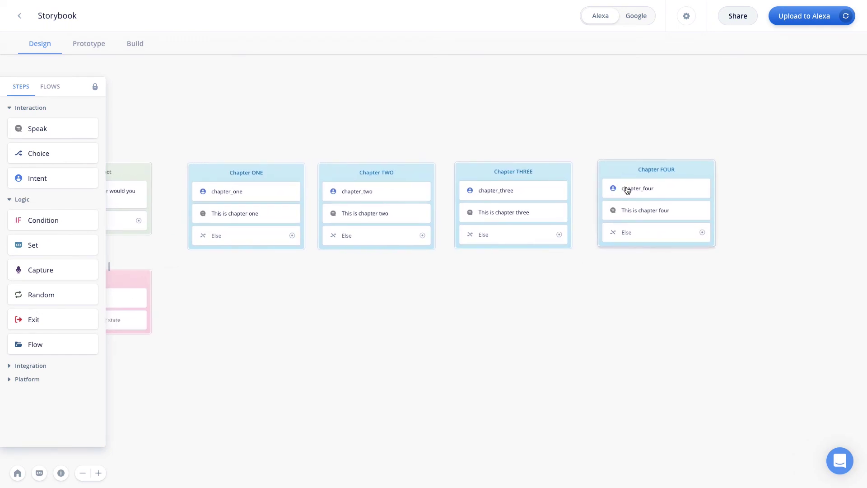
mouse_move(625, 189)
mouse_down()
mouse_move(619, 219)
mouse_move(626, 195)
mouse_move(634, 195)
mouse_move(632, 178)
mouse_move(623, 224)
mouse_move(635, 182)
mouse_move(632, 192)
mouse_up()
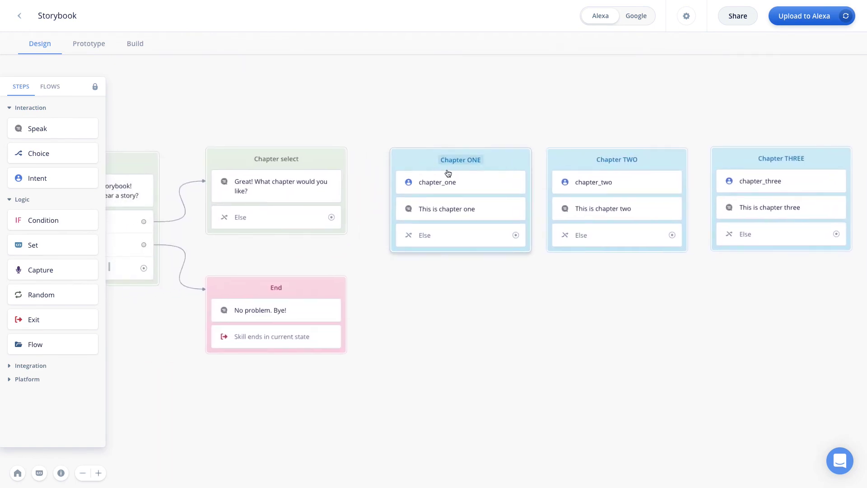
click(467, 188)
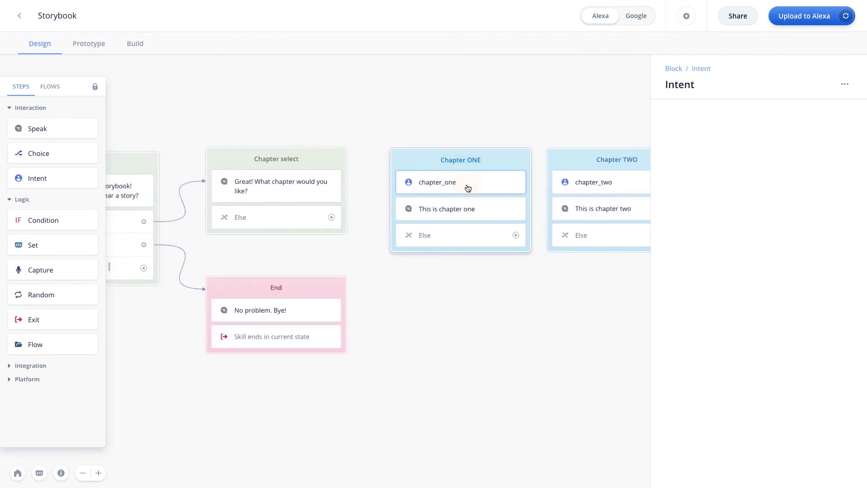
click(482, 113)
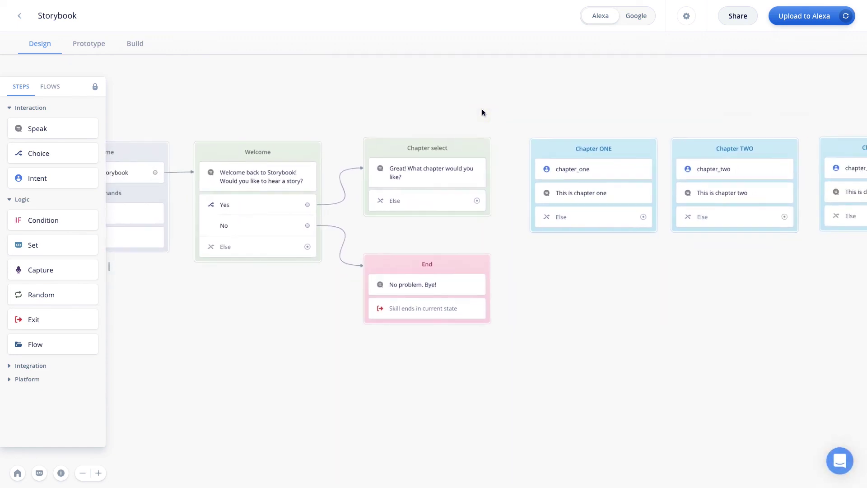
click(268, 207)
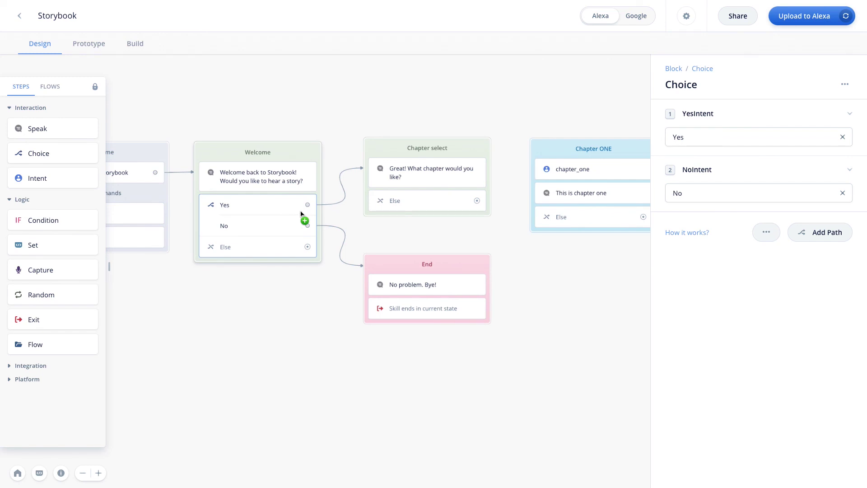
click(414, 122)
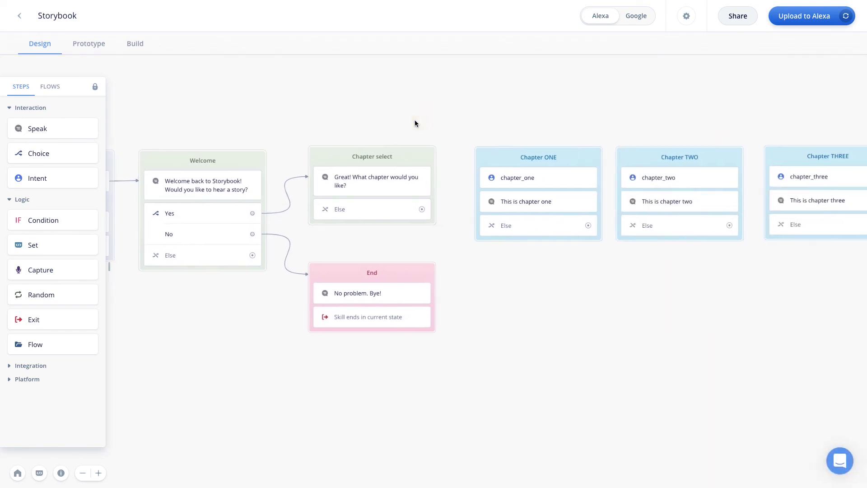
scroll(464, 169, up, 3)
scroll(465, 170, right, 2)
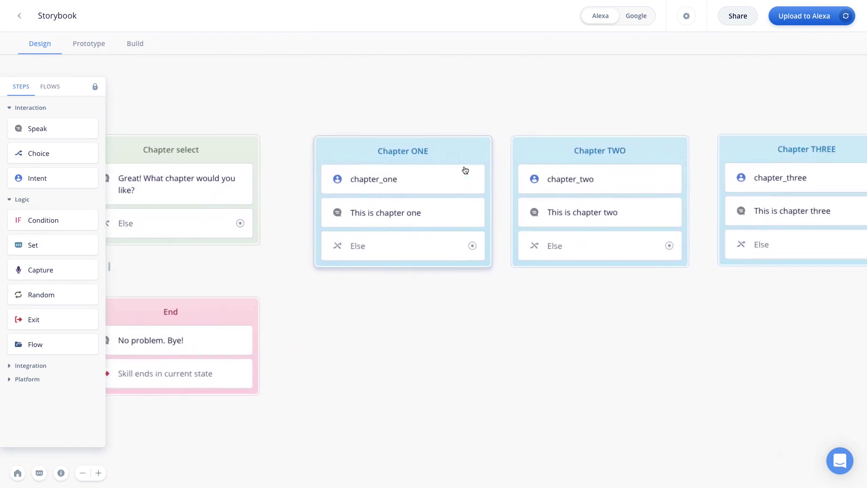
scroll(465, 170, down, 1)
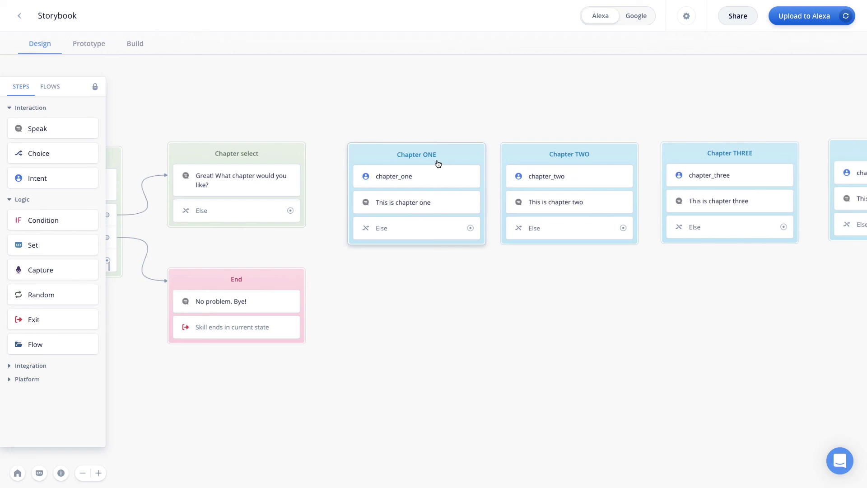
scroll(516, 120, down, 2)
scroll(516, 119, right, 3)
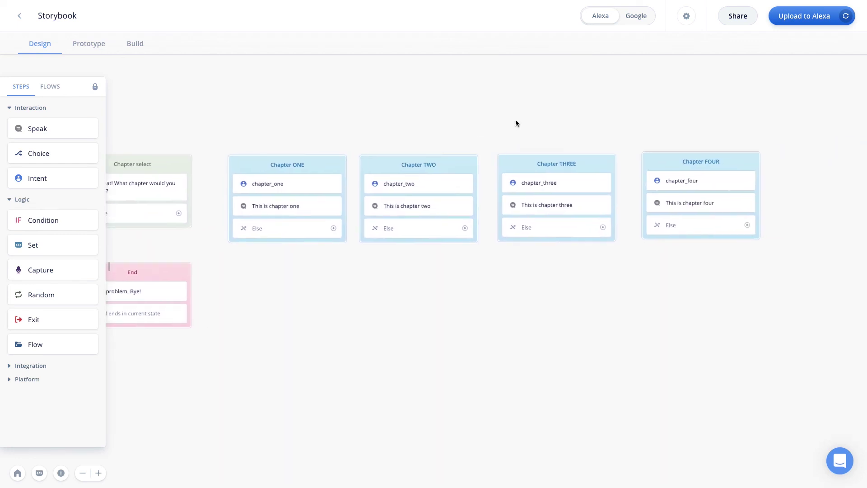